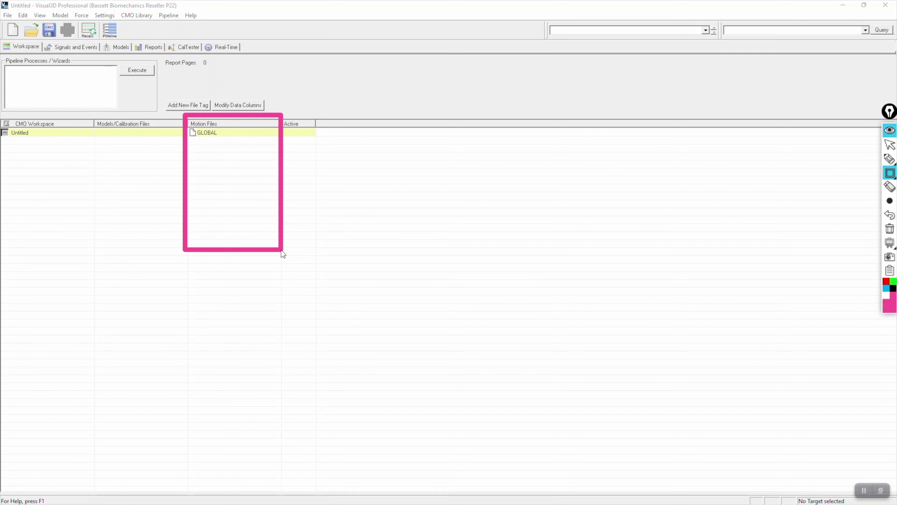
# Step: Load Cluster_Gait1.c3d and Cluster_Gait2.c3d as motion trials
pyautogui.moveTo(281, 250); pyautogui.dragTo(285, 254)
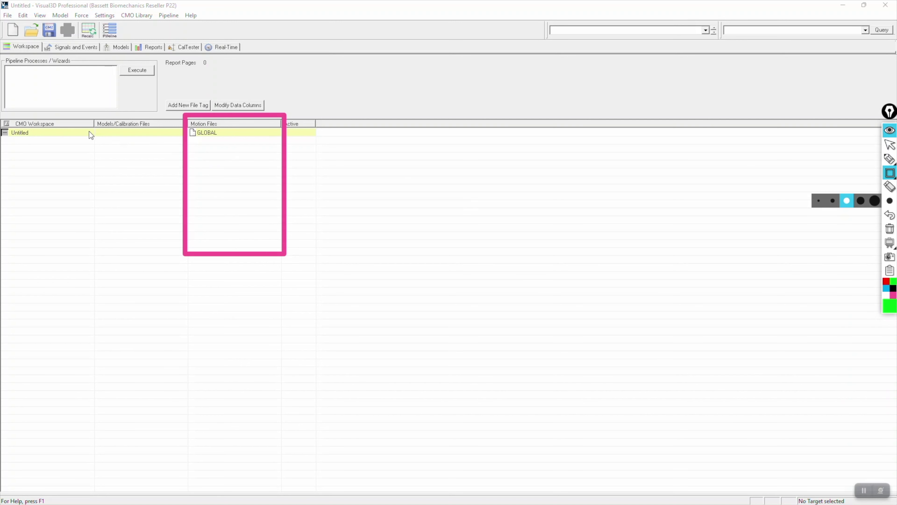
pyautogui.moveTo(92, 134); pyautogui.dragTo(184, 161)
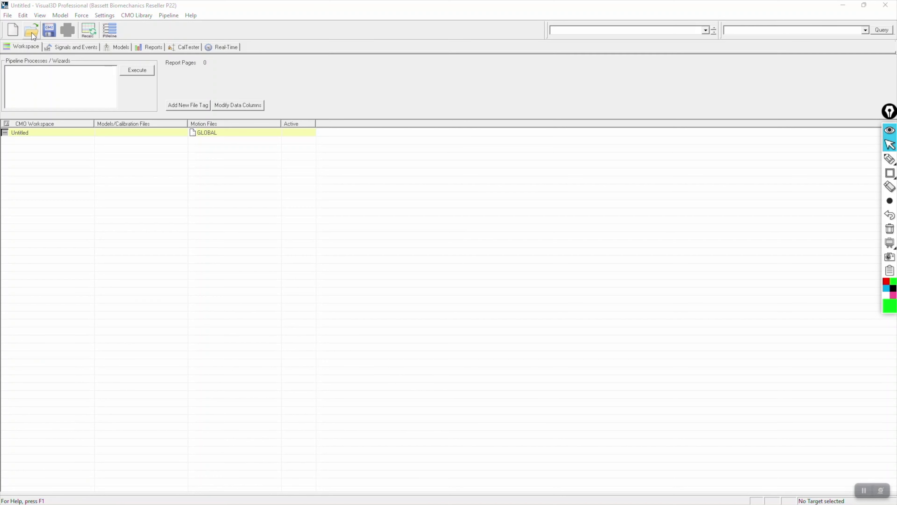
pyautogui.click(33, 35)
pyautogui.click(137, 96)
pyautogui.keyDown('ctrl'); pyautogui.click(153, 112); pyautogui.keyUp('ctrl')
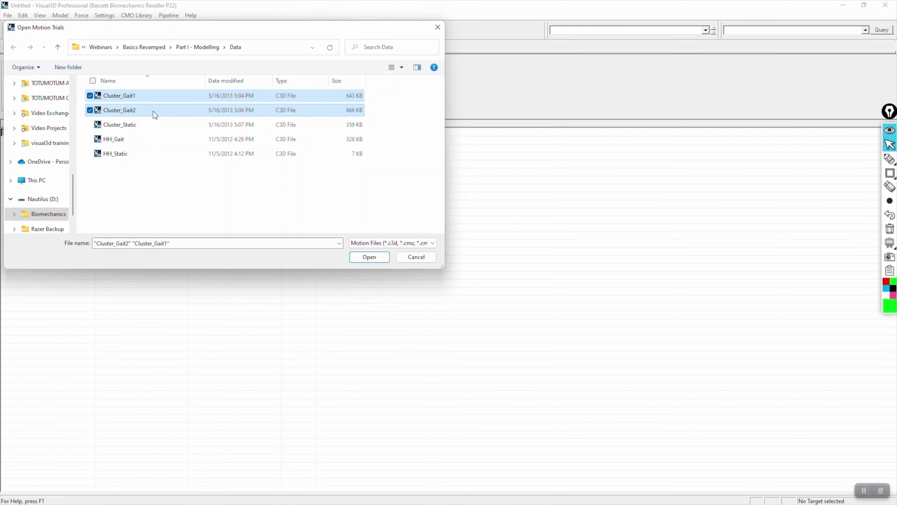
pyautogui.click(368, 257)
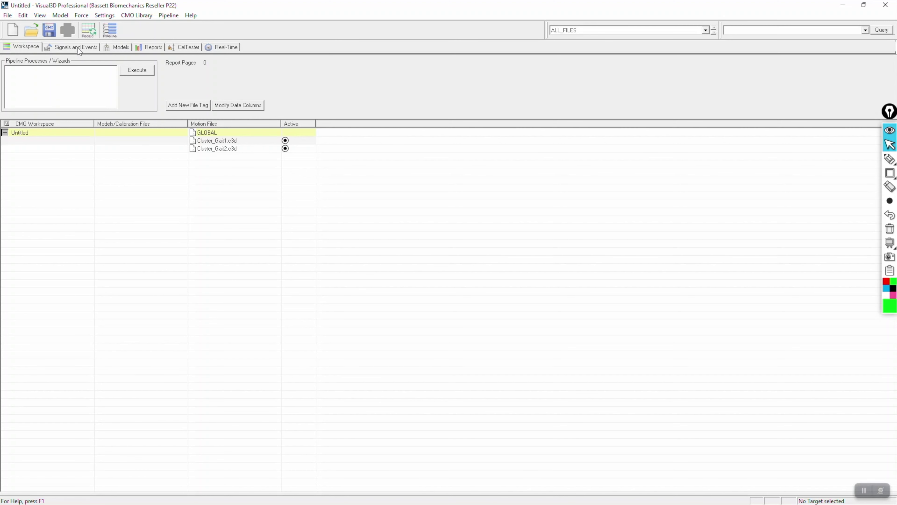
# Step: Show Cluster_Gait1.c3d in Signals and Events, then move to the empty Models page
pyautogui.click(77, 48)
pyautogui.click(612, 33)
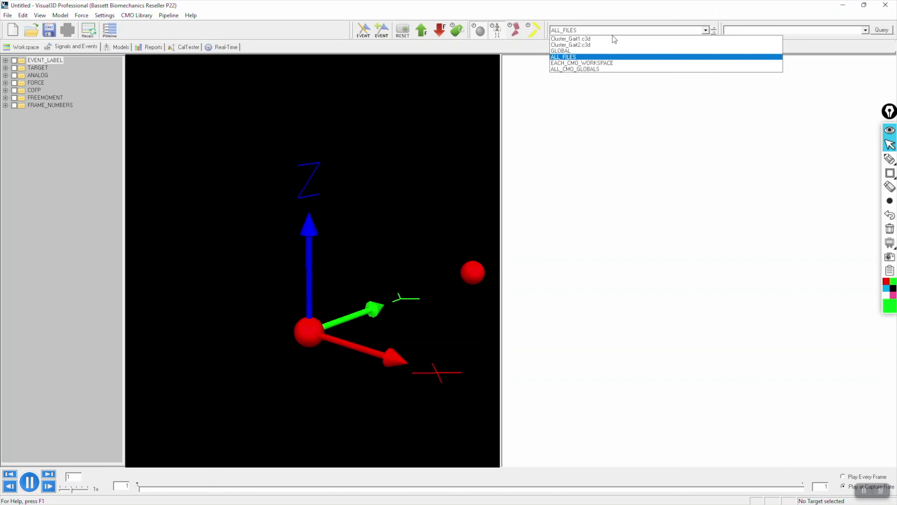
pyautogui.click(613, 36)
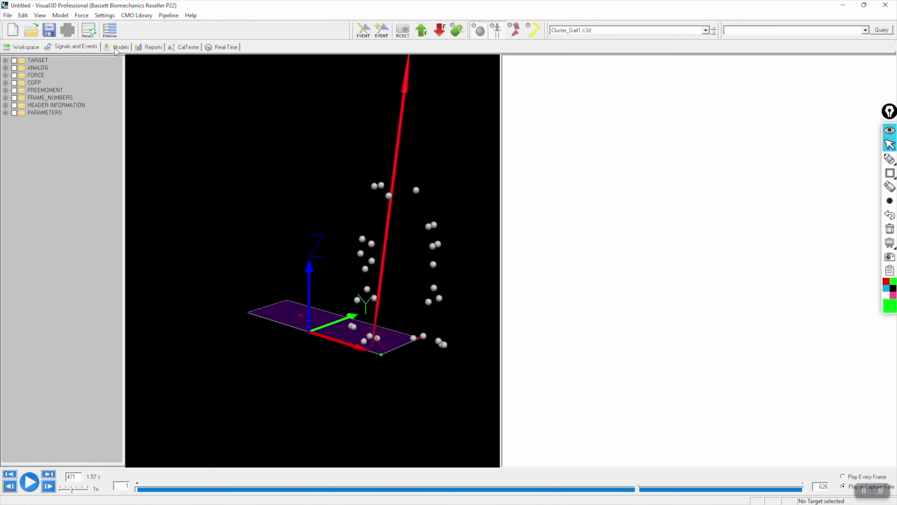
pyautogui.click(117, 48)
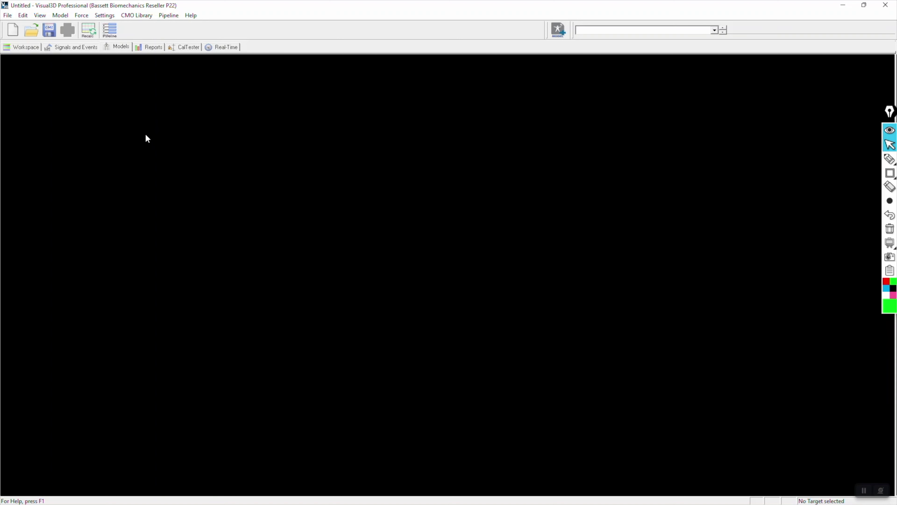
# Step: Create a hybrid model with Cluster_Static.c3d as its static calibration file
pyautogui.click(61, 16)
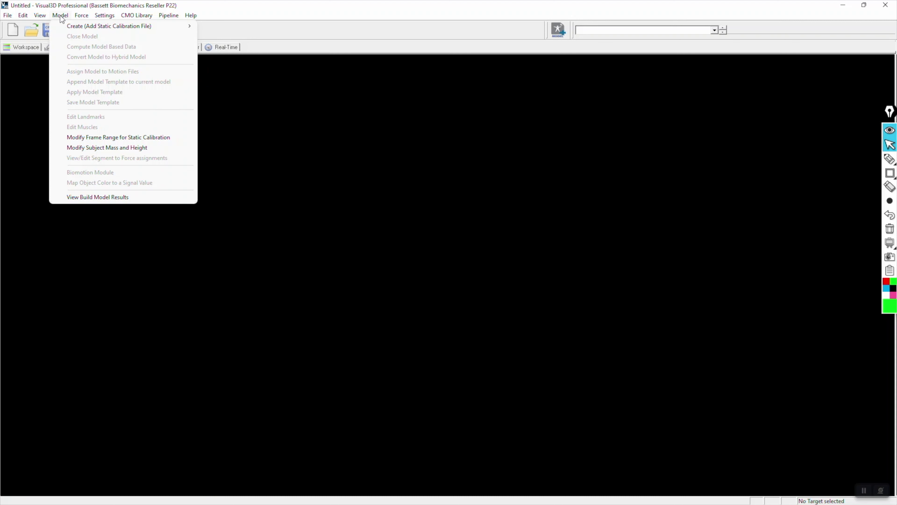
pyautogui.moveTo(176, 25)
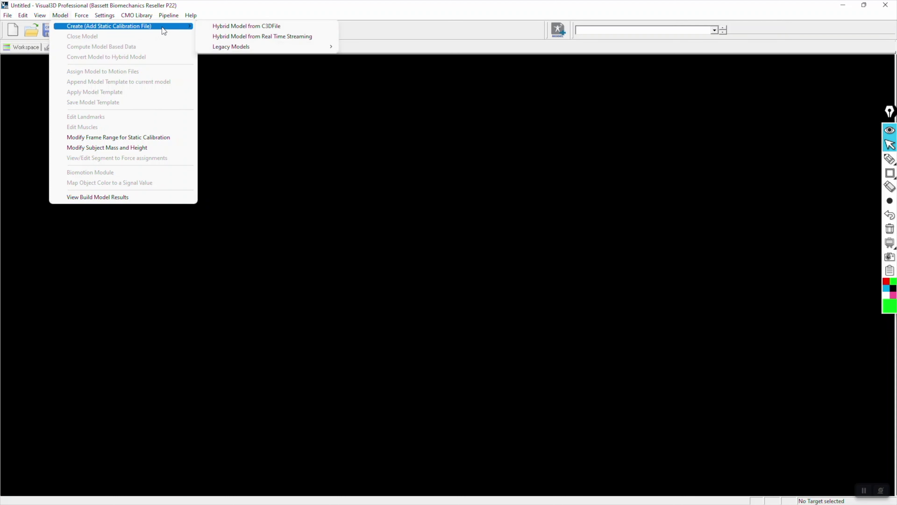
pyautogui.click(303, 31)
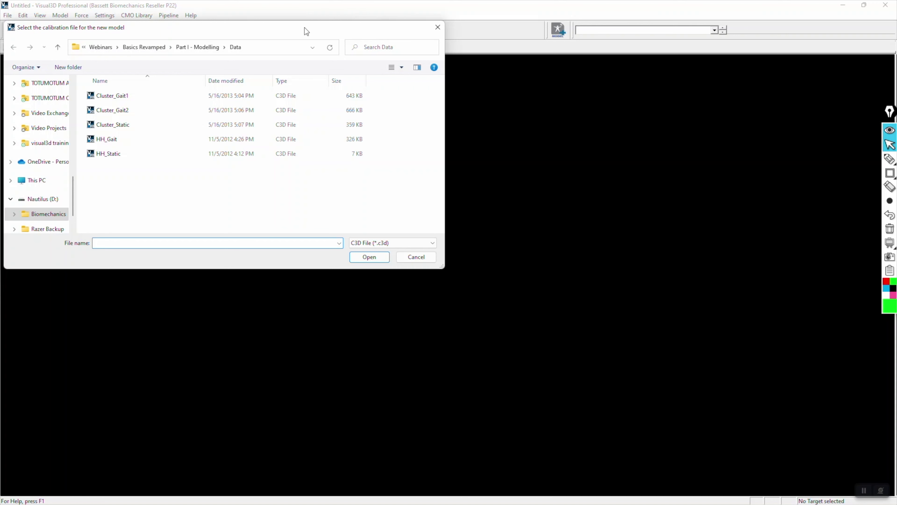
pyautogui.doubleClick(146, 128)
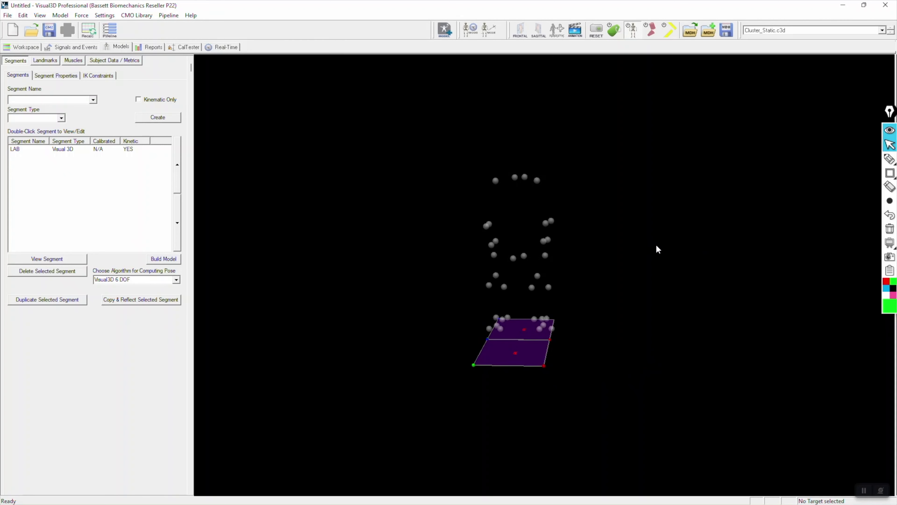
pyautogui.scroll(5, 629, 176)
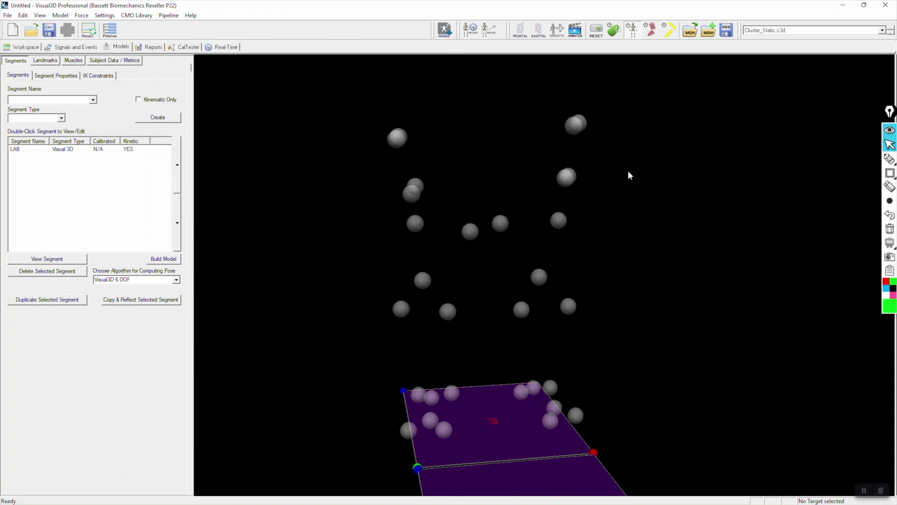
pyautogui.moveTo(659, 225); pyautogui.dragTo(663, 246, button='middle')
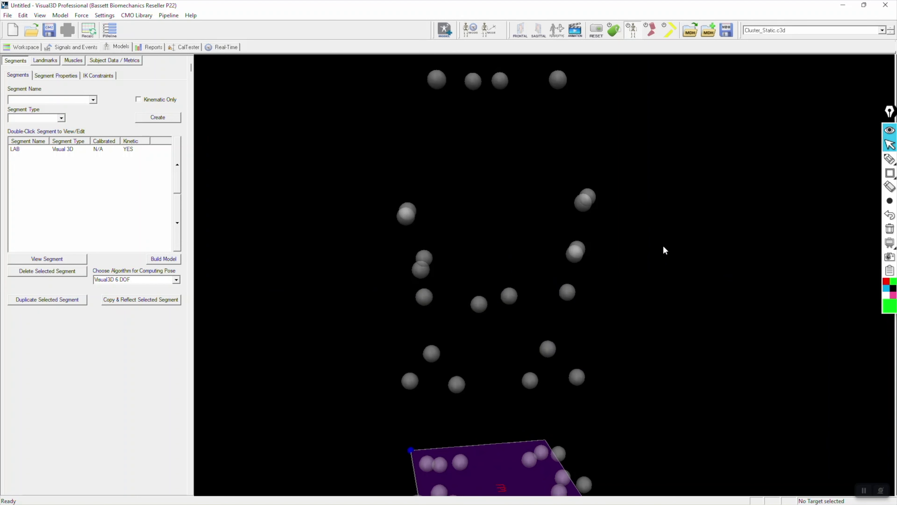
pyautogui.scroll(-1, 663, 246)
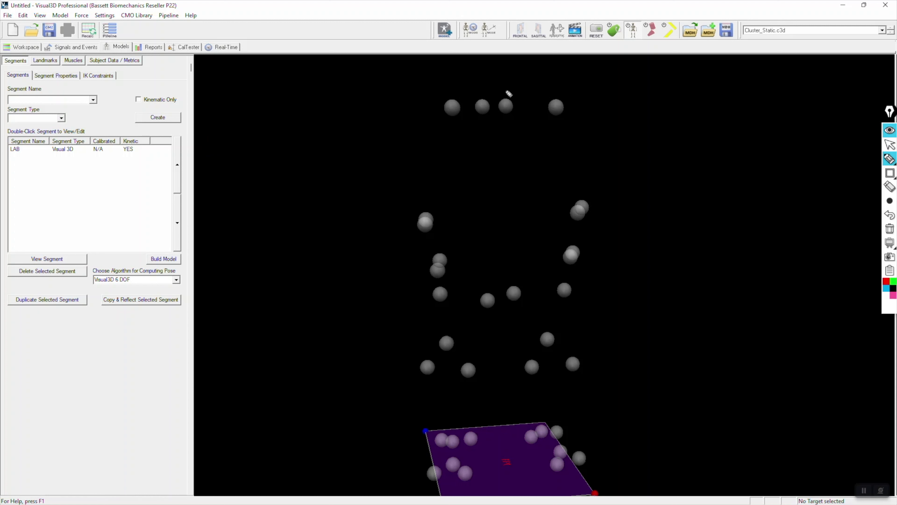
pyautogui.moveTo(524, 101)
pyautogui.mouseDown()
pyautogui.moveTo(461, 96)
pyautogui.moveTo(597, 128)
pyautogui.moveTo(509, 105)
pyautogui.mouseUp()
pyautogui.moveTo(486, 186)
pyautogui.mouseDown()
pyautogui.moveTo(456, 185)
pyautogui.moveTo(612, 185)
pyautogui.moveTo(463, 173)
pyautogui.mouseUp()
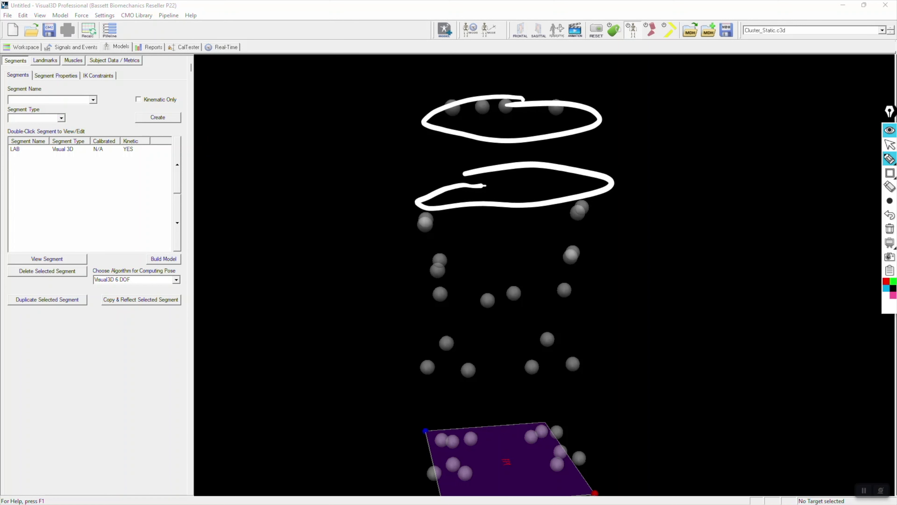
pyautogui.moveTo(428, 128); pyautogui.dragTo(421, 173)
pyautogui.moveTo(606, 127); pyautogui.dragTo(607, 173)
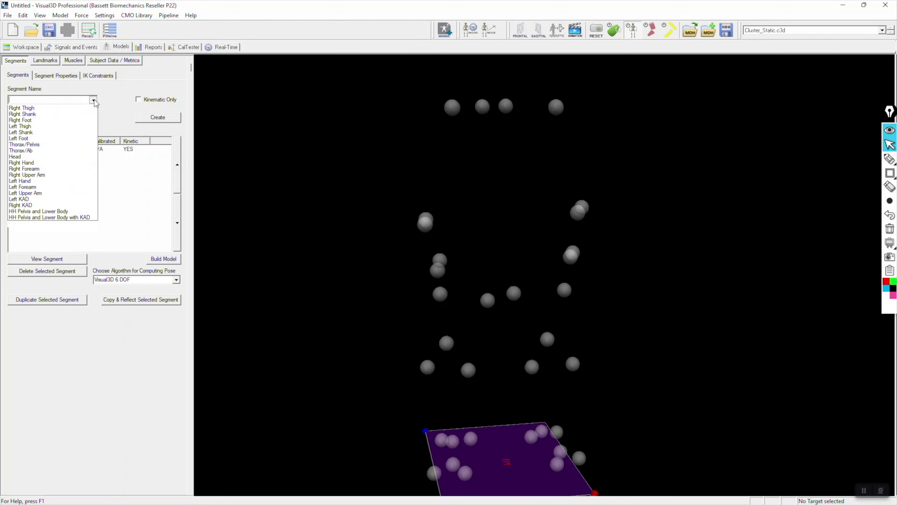
# Step: Create a Coda-type Pelvis segment, entering body mass 67.89 kg and height 1.7 m
pyautogui.write('Pelvis')
pyautogui.press('Return')
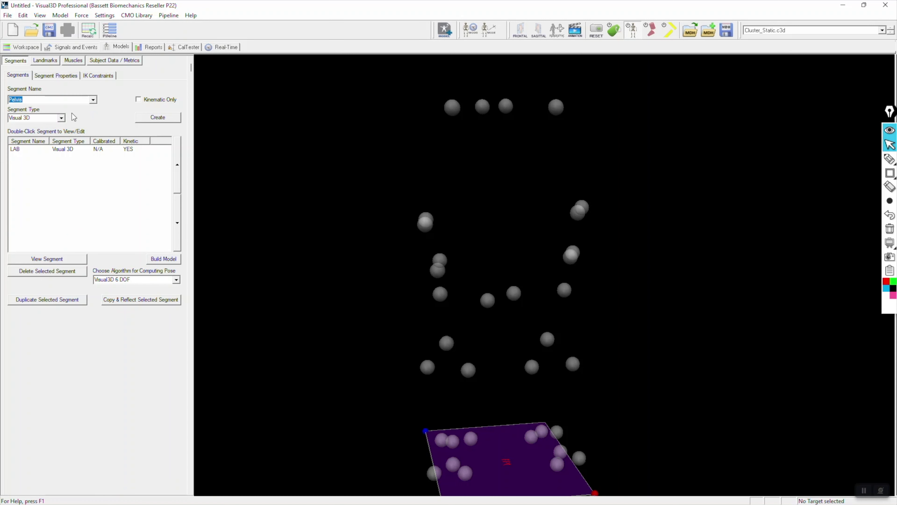
pyautogui.click(62, 117)
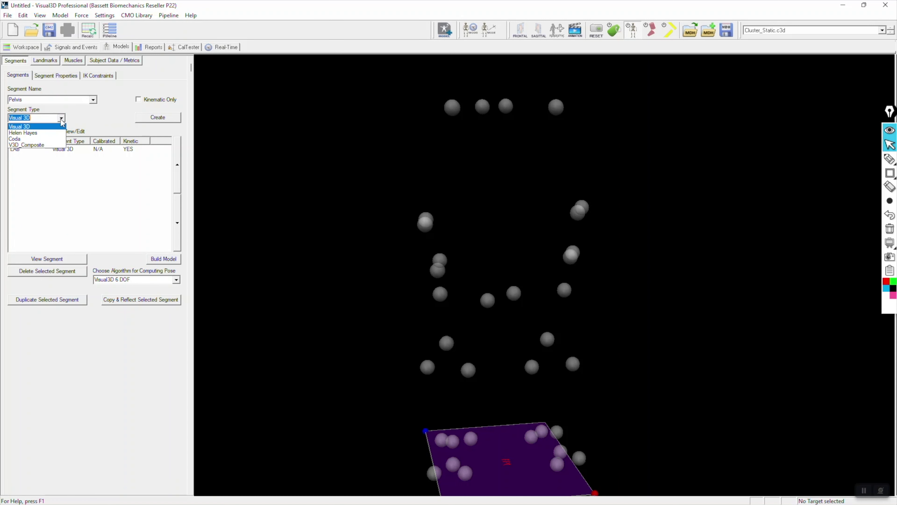
pyautogui.click(58, 140)
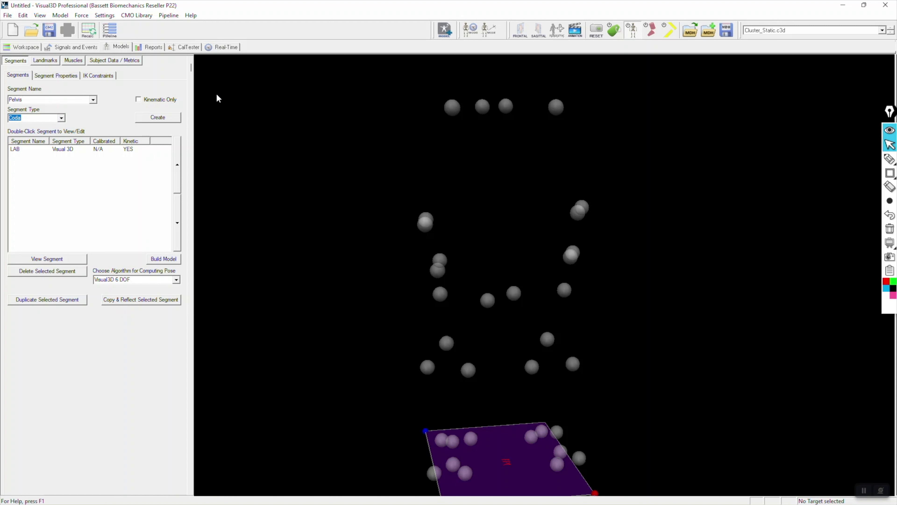
pyautogui.click(167, 118)
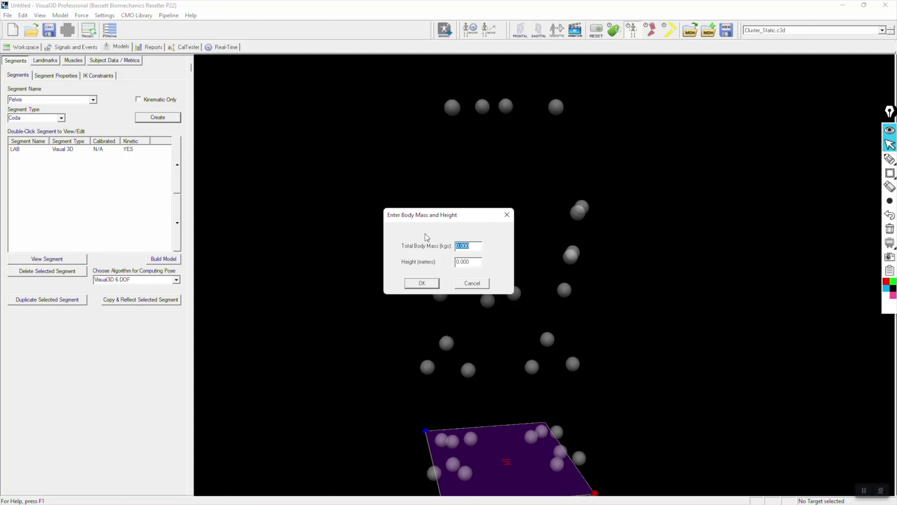
pyautogui.write('67.')
pyautogui.write('1.7')
pyautogui.press('Return')
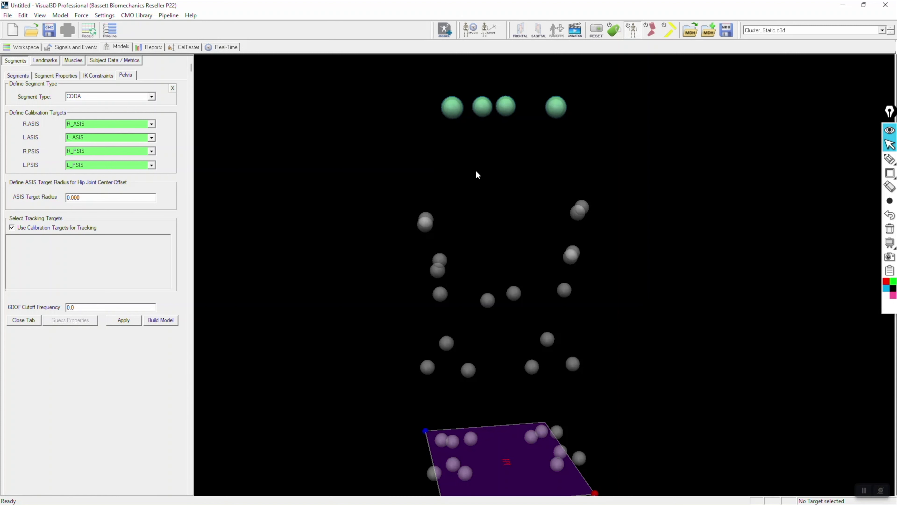
# Step: Check the R_ASIS and L_ASIS markers, apply the Pelvis definition, and inspect the pelvis model
pyautogui.moveTo(476, 171); pyautogui.dragTo(517, 186)
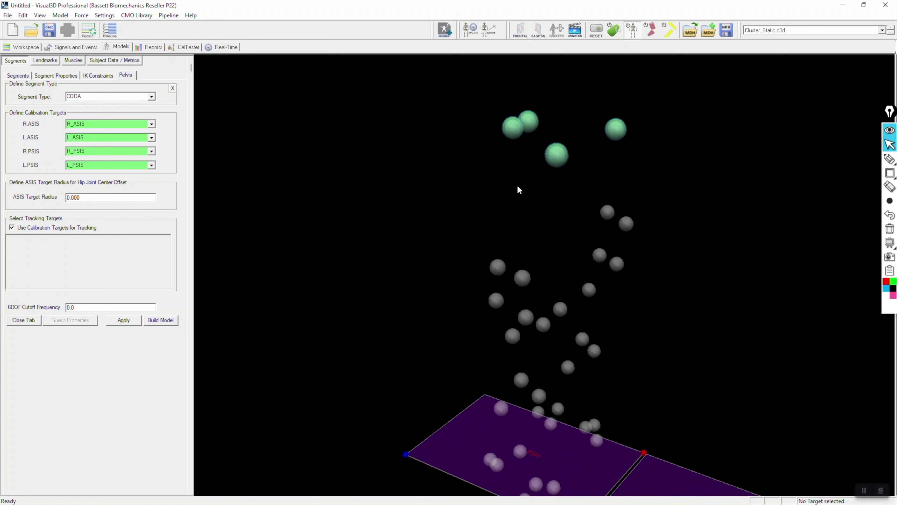
pyautogui.click(554, 153)
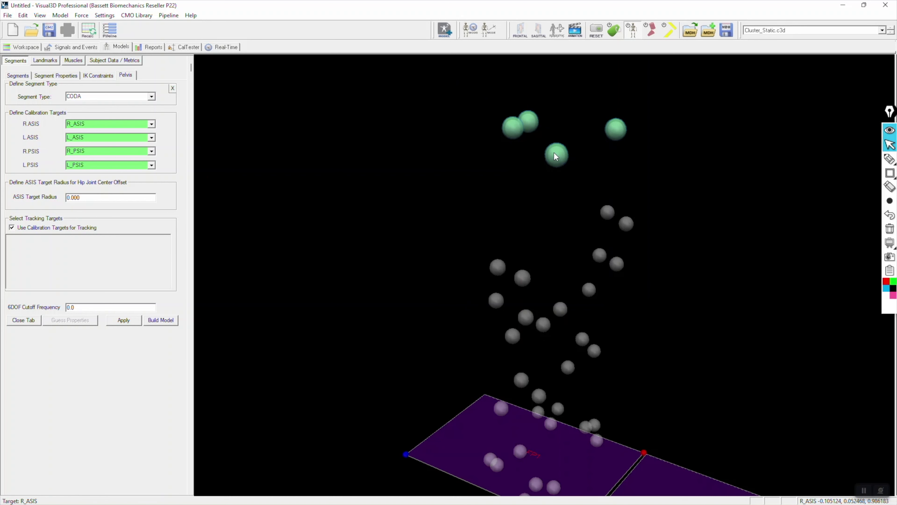
pyautogui.click(614, 126)
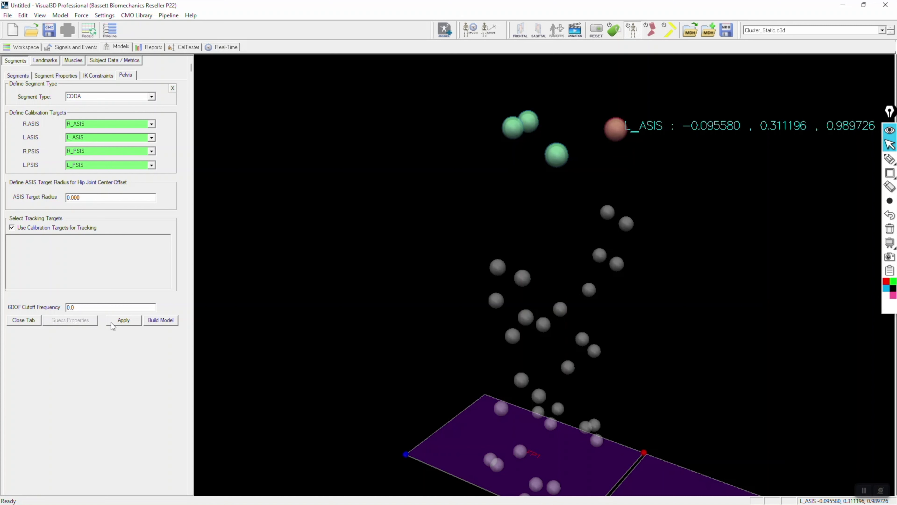
pyautogui.click(125, 321)
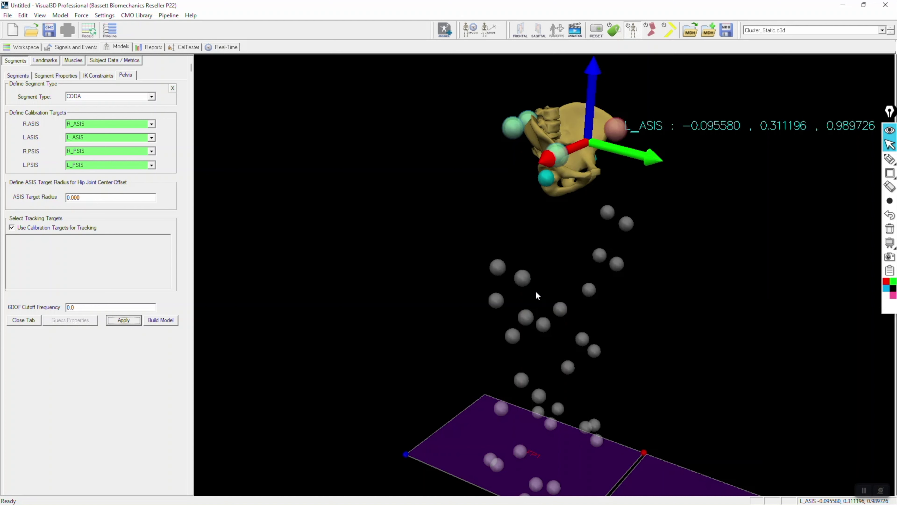
pyautogui.moveTo(535, 297); pyautogui.dragTo(529, 277)
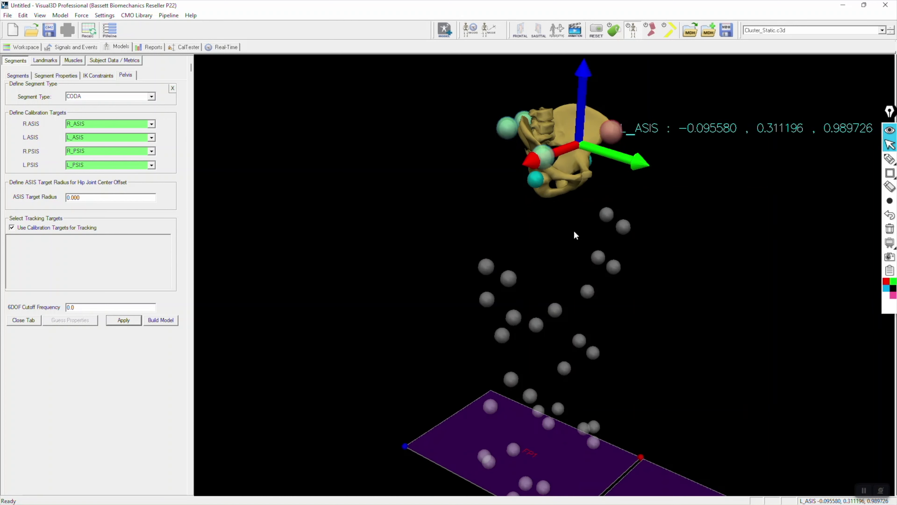
pyautogui.moveTo(574, 231); pyautogui.dragTo(555, 244)
pyautogui.moveTo(468, 183)
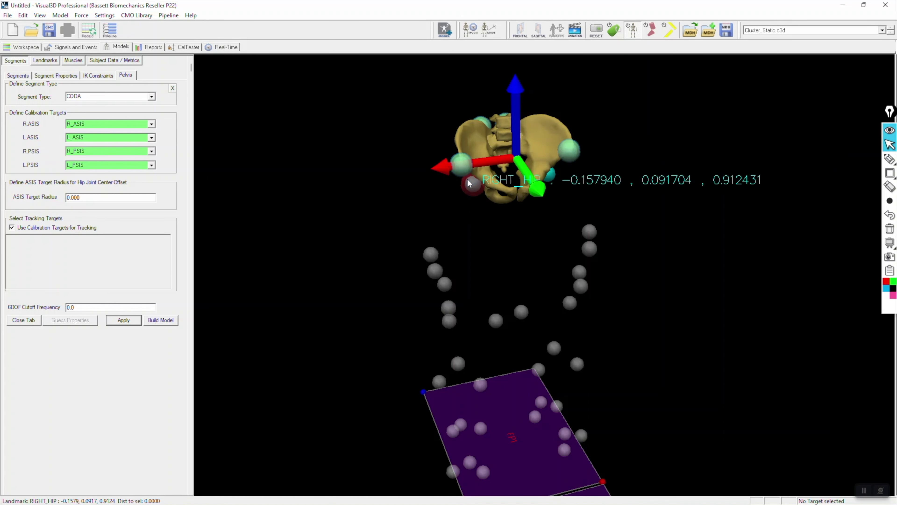
pyautogui.moveTo(462, 230); pyautogui.dragTo(563, 229)
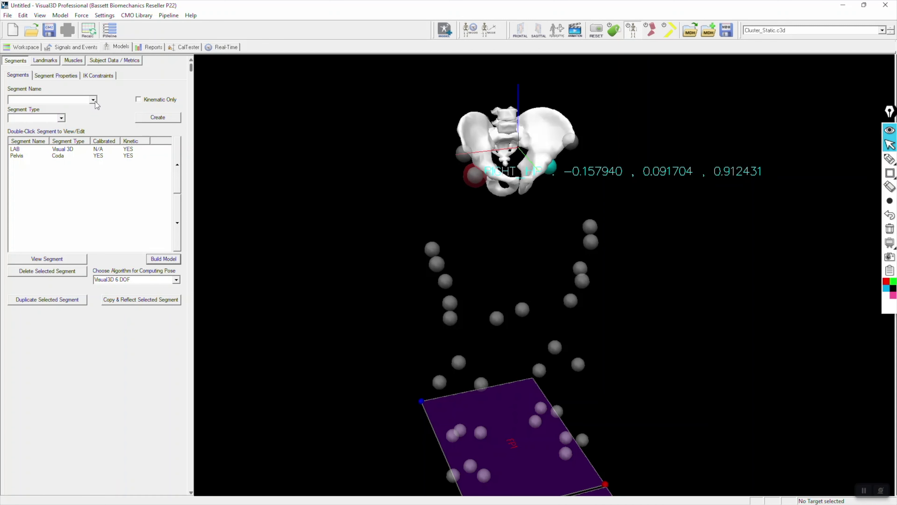
# Step: Create a new Right Thigh segment
pyautogui.click(93, 101)
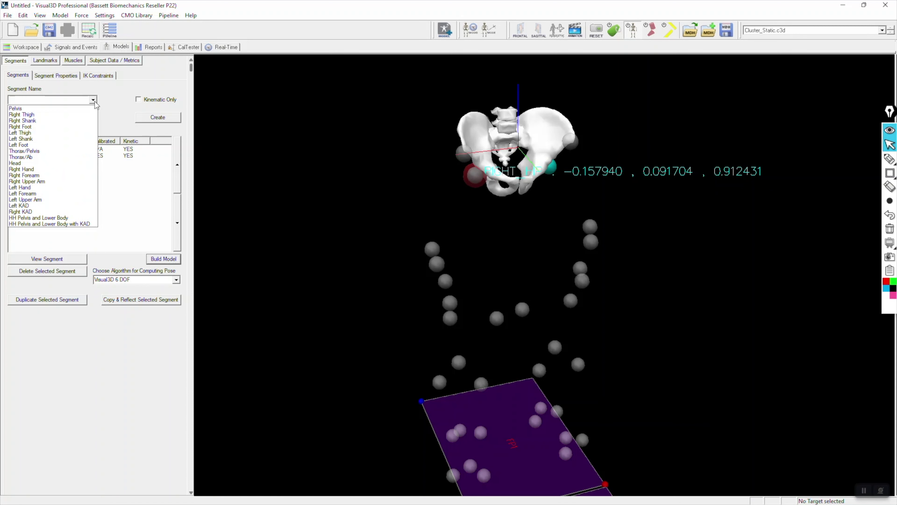
pyautogui.click(95, 115)
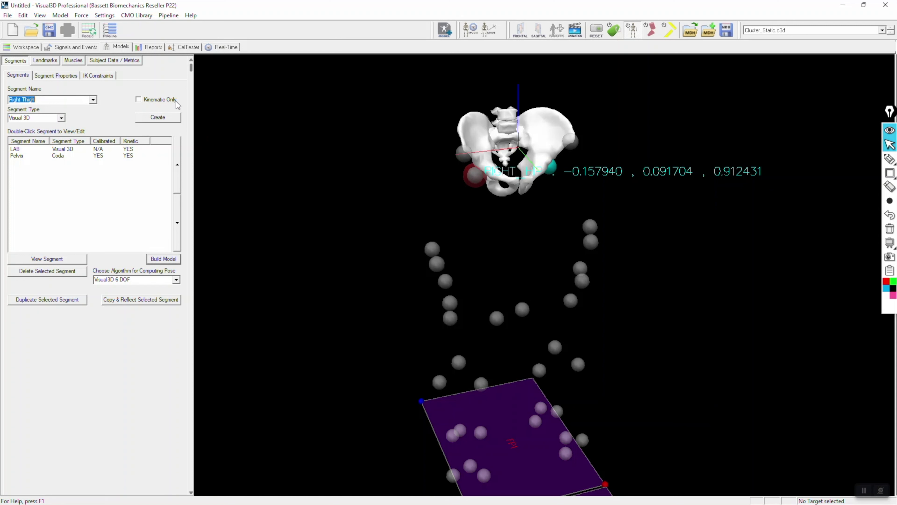
pyautogui.click(172, 118)
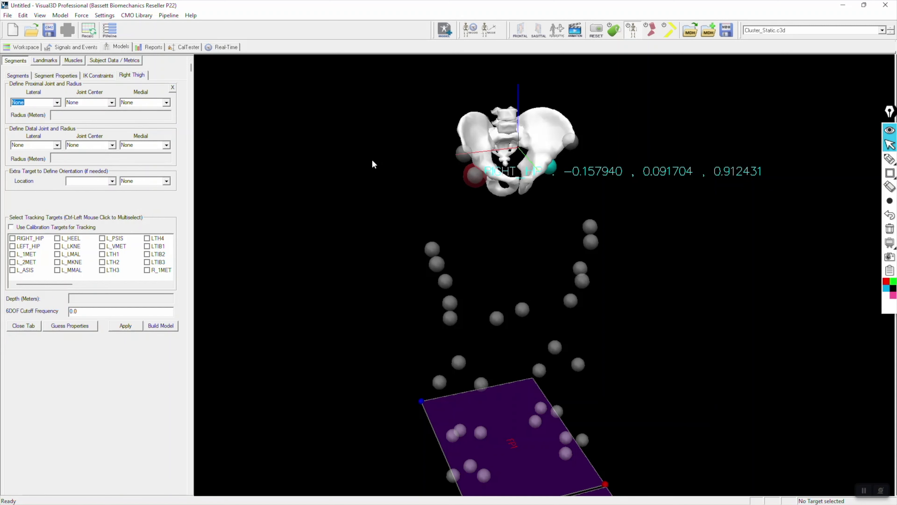
pyautogui.moveTo(509, 310)
pyautogui.mouseDown()
pyautogui.moveTo(483, 127)
pyautogui.moveTo(426, 136)
pyautogui.moveTo(492, 131)
pyautogui.moveTo(446, 120)
pyautogui.mouseUp()
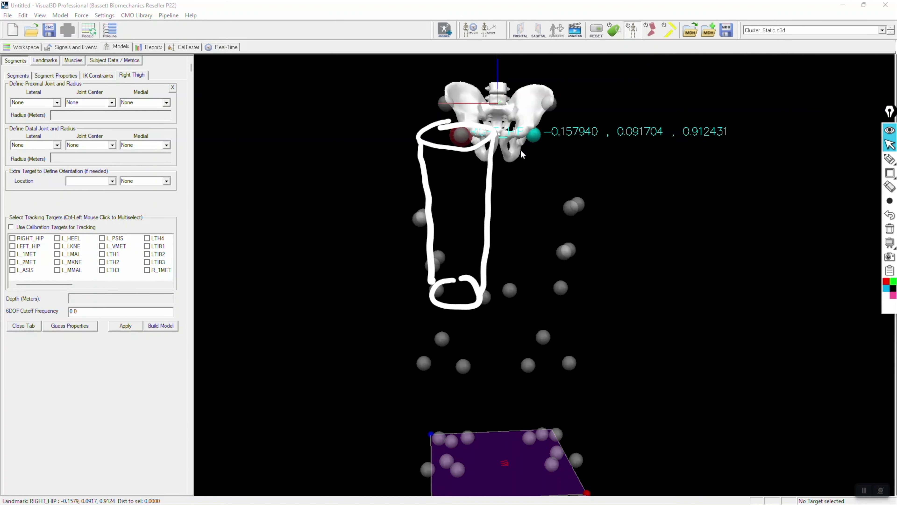
# Step: Set thigh proximal joint centre RIGHT_HIP, distal lateral R_LKNE and distal medial R_MKNE
pyautogui.click(112, 102)
pyautogui.click(112, 116)
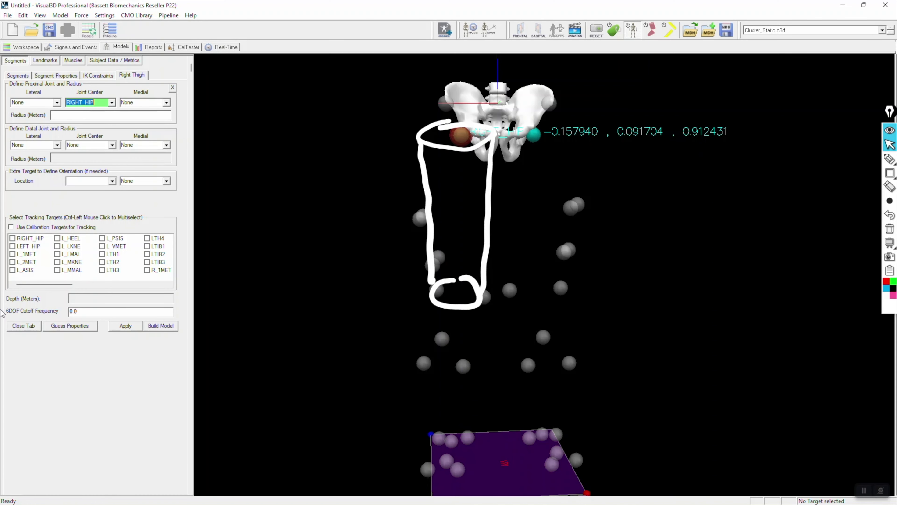
pyautogui.click(57, 145)
pyautogui.scroll(-6, 69, 216)
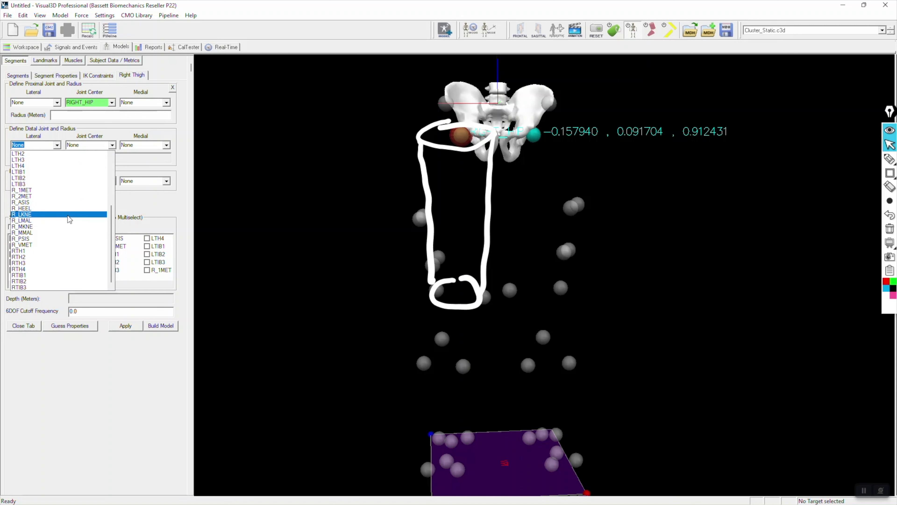
pyautogui.click(69, 214)
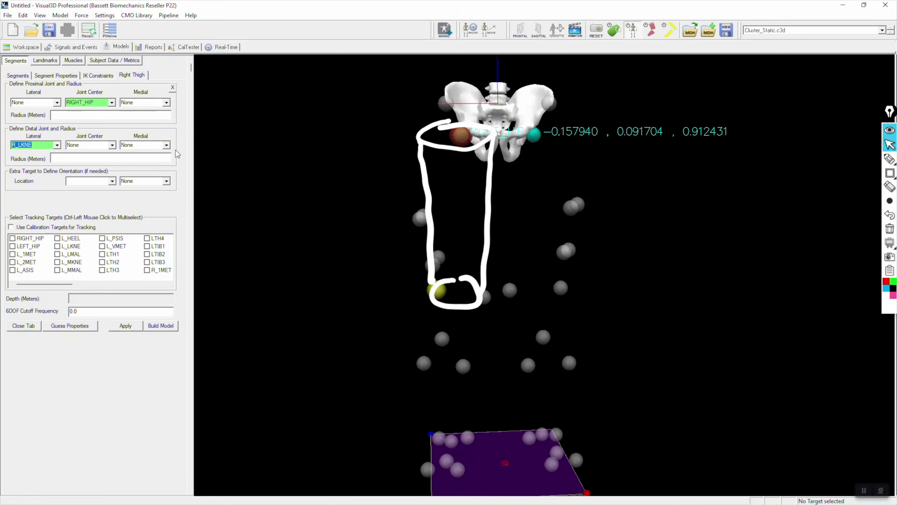
pyautogui.click(166, 144)
pyautogui.scroll(-1, 179, 205)
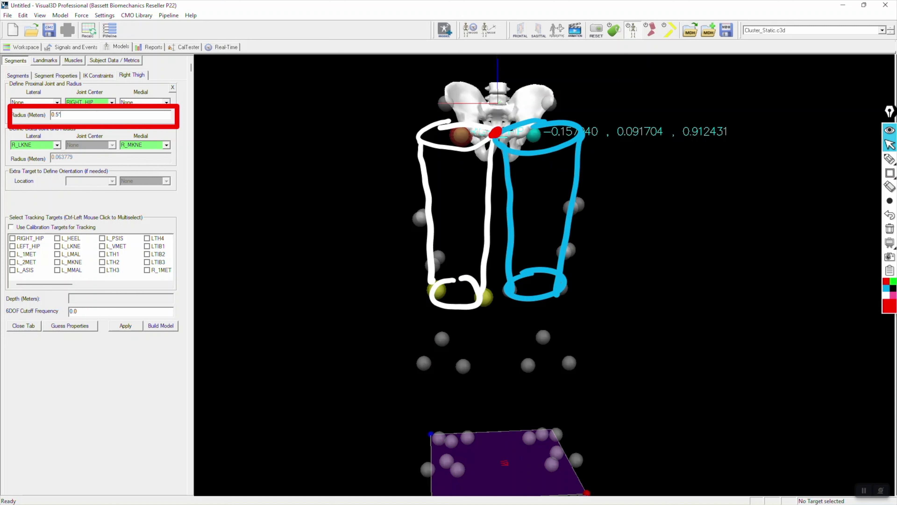
# Step: Enter 0.5*DISTANCE(RIGHT_HIP,LEFT_HIP) as the Right Thigh's proximal radius in capitals
pyautogui.press('capslock')
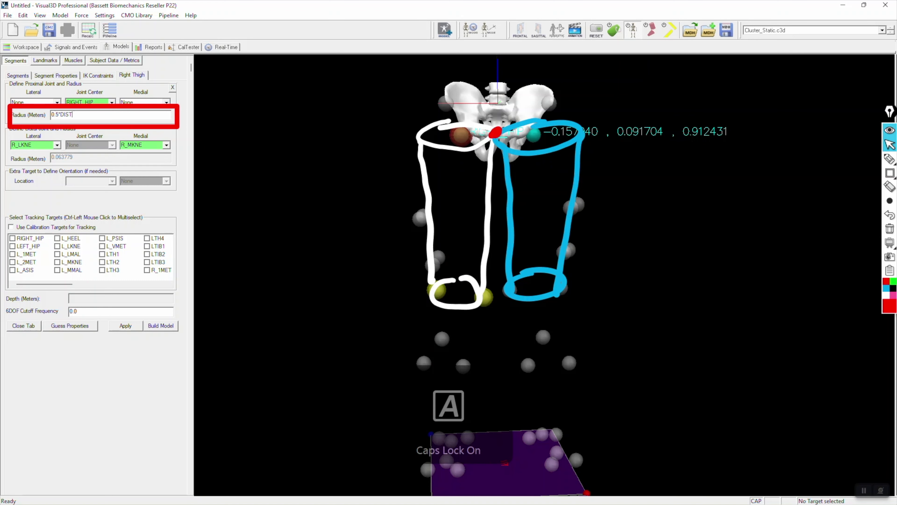
pyautogui.write('CE(RIGHT_HIP, LEFT_HIP')
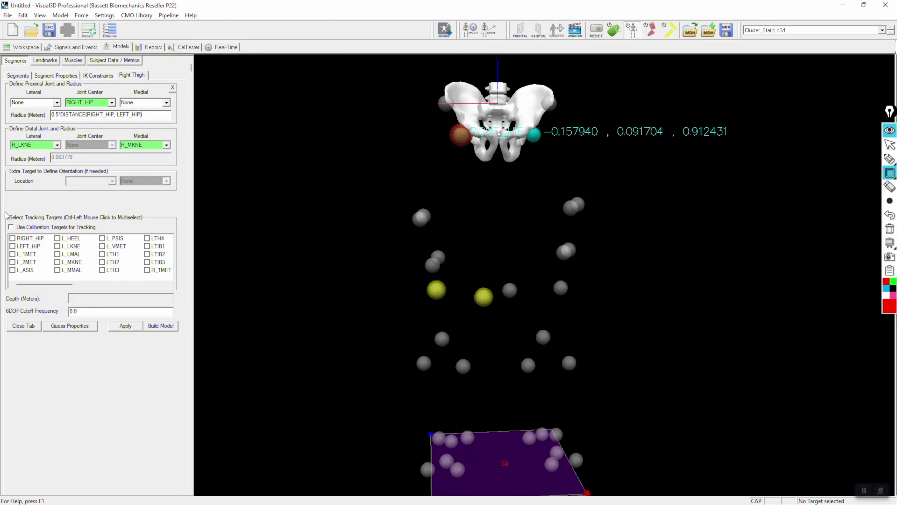
pyautogui.moveTo(5, 209); pyautogui.dragTo(184, 297)
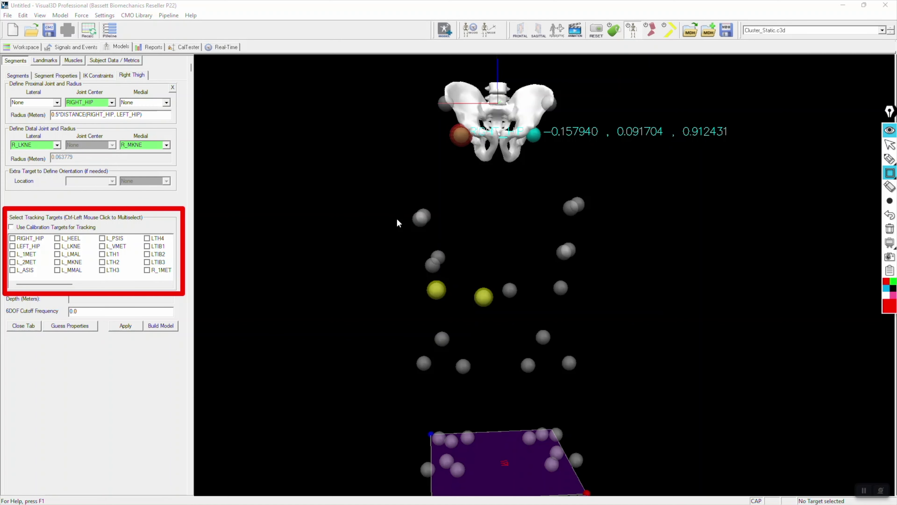
# Step: Locate thigh markers RTH2 and RTH4, then tick RTH1–RTH4 as tracking targets
pyautogui.click(417, 220)
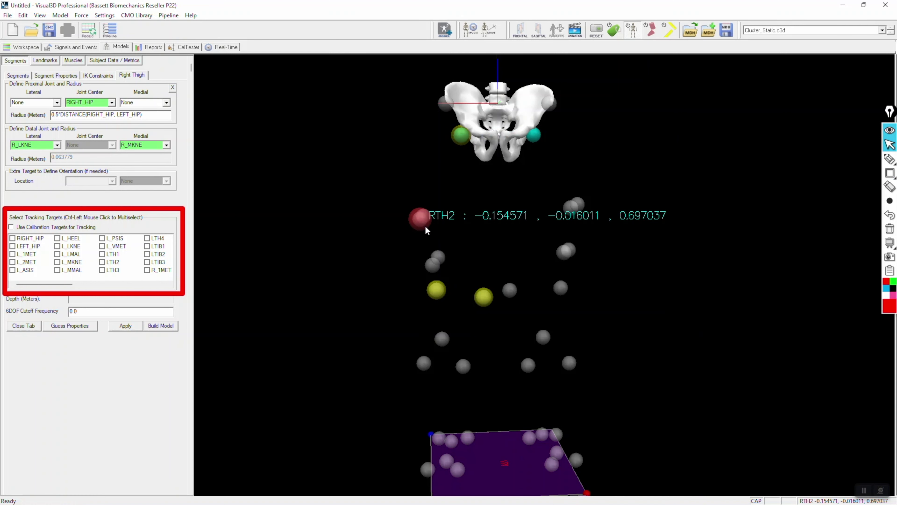
pyautogui.click(436, 262)
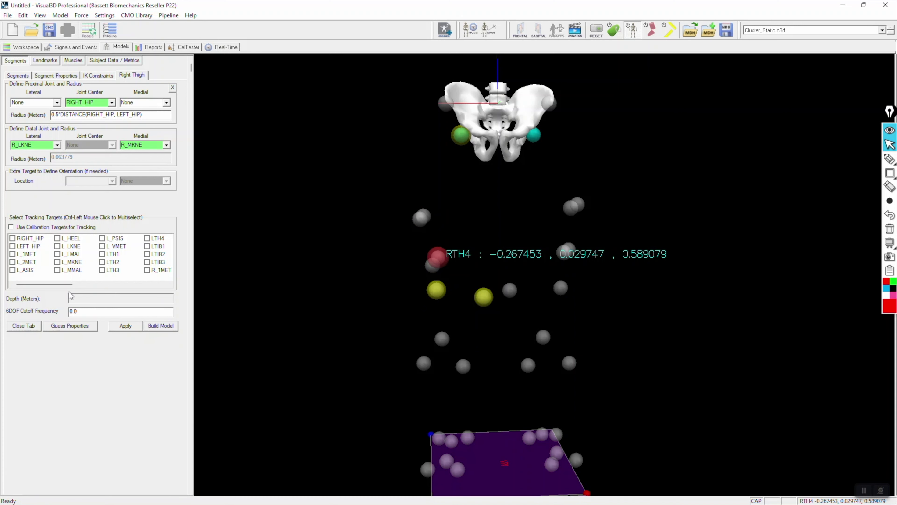
pyautogui.moveTo(67, 285); pyautogui.dragTo(166, 283)
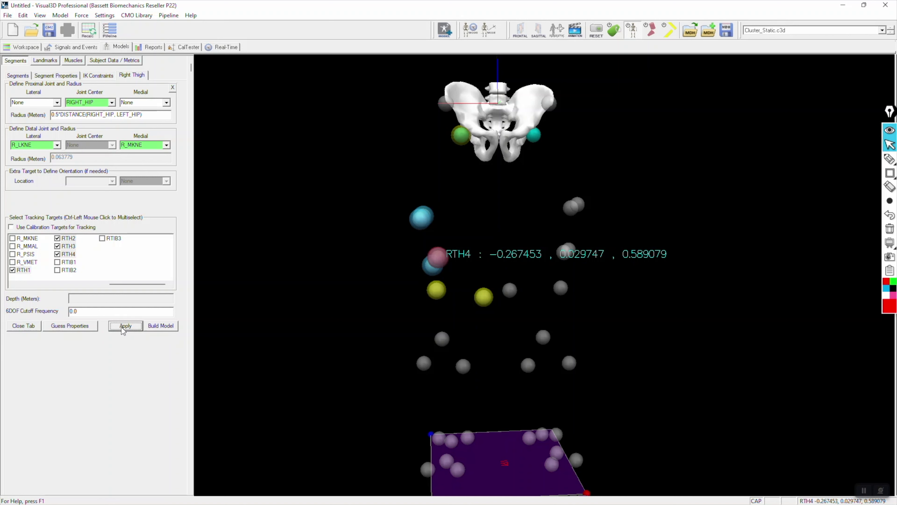
# Step: Apply the Right Thigh definition and orbit the view to inspect the femur
pyautogui.click(124, 326)
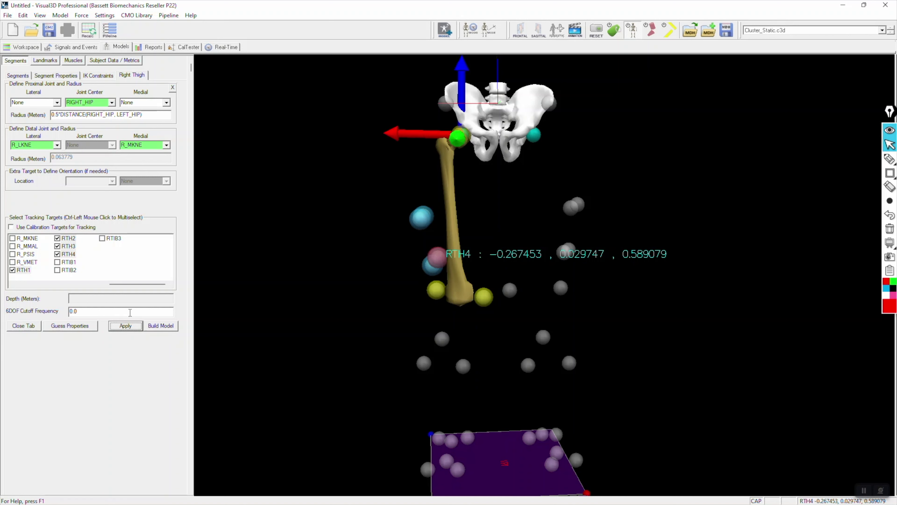
pyautogui.moveTo(394, 344); pyautogui.dragTo(615, 275)
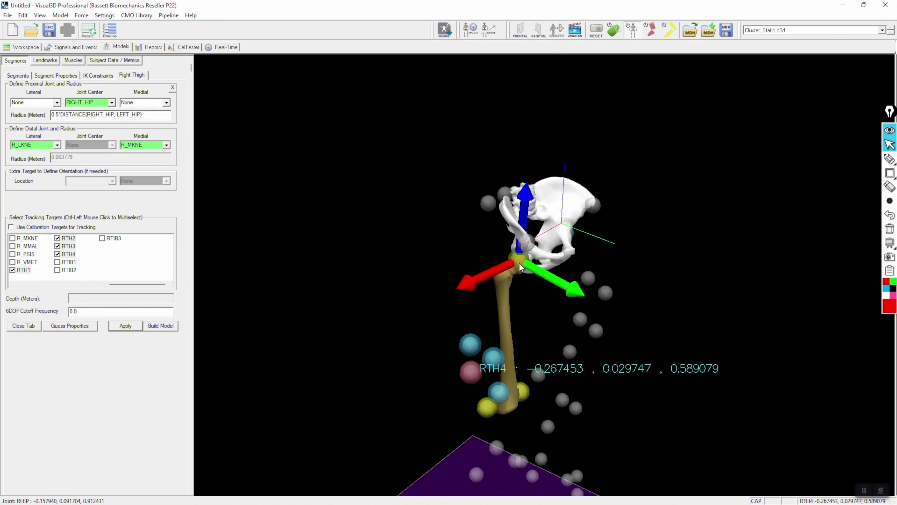
pyautogui.click(518, 261)
pyautogui.moveTo(431, 304); pyautogui.dragTo(373, 337)
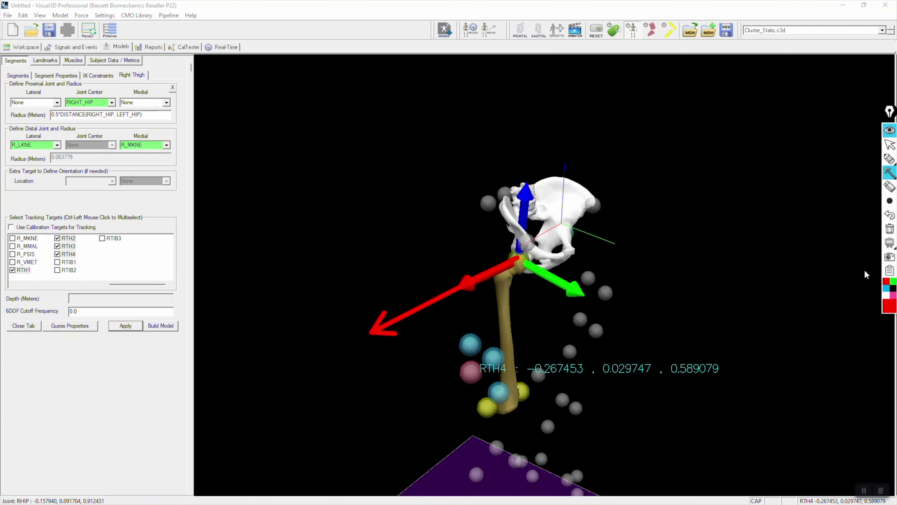
pyautogui.click(893, 282)
pyautogui.moveTo(523, 265); pyautogui.dragTo(662, 338)
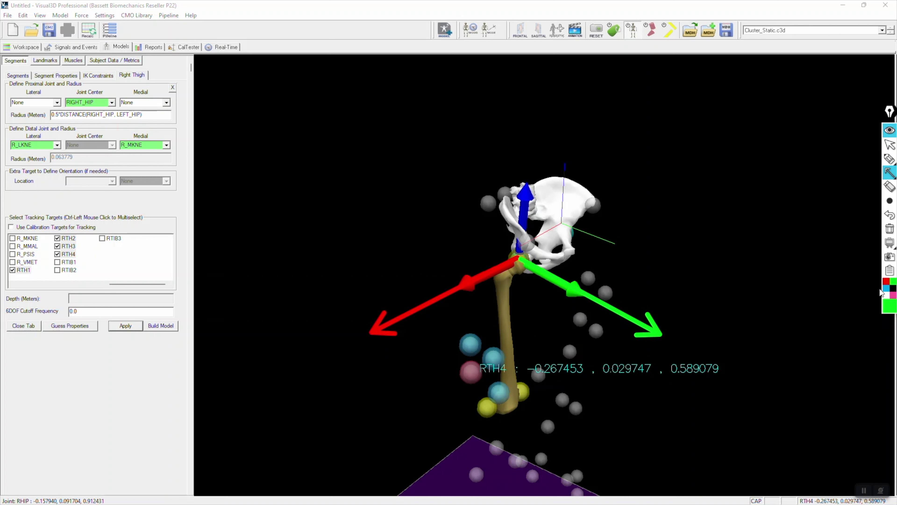
pyautogui.moveTo(520, 260); pyautogui.dragTo(535, 101)
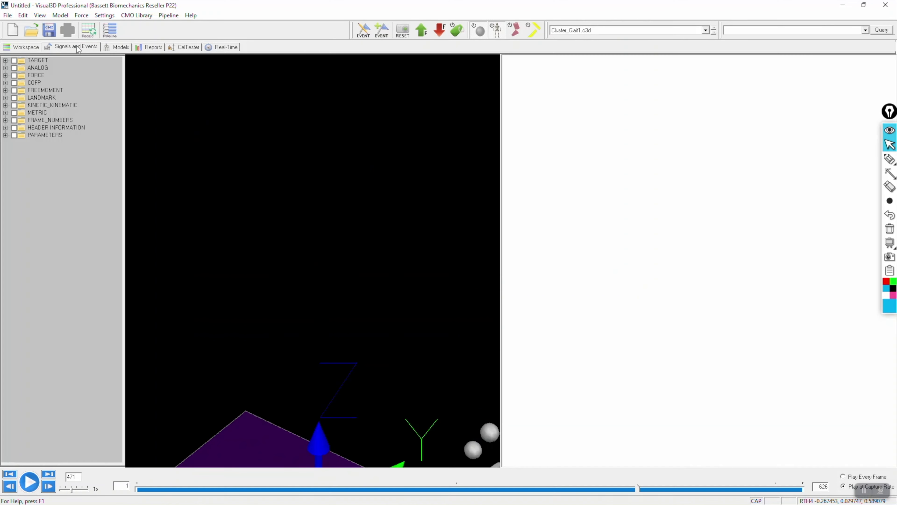
# Step: Scroll the Signals and Events page while reviewing the Cluster_Gait1 trial
pyautogui.scroll(-5, 318, 323)
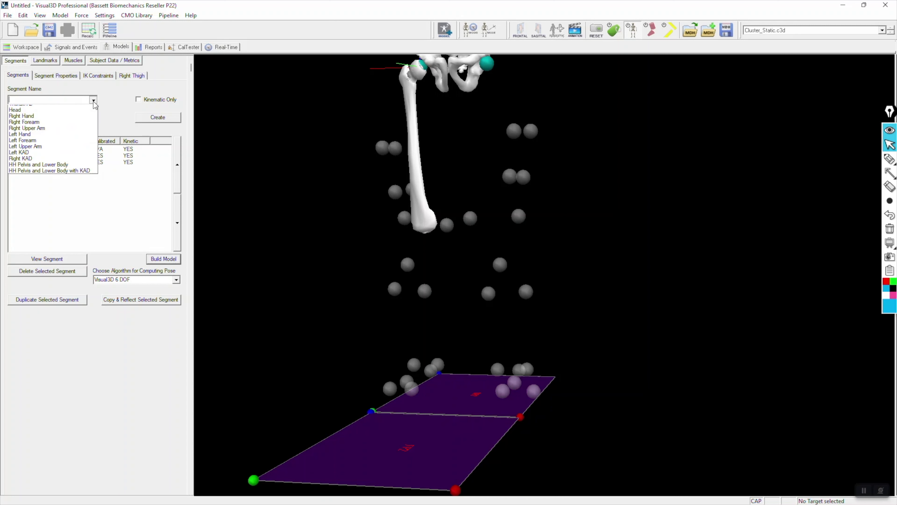
# Step: Create a Right Shank segment with R_LKNE and R_MKNE as proximal targets
pyautogui.click(88, 121)
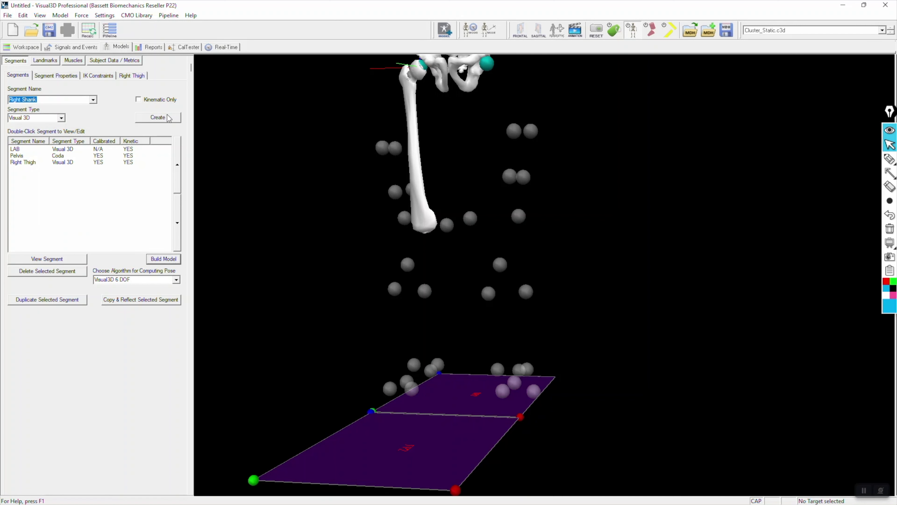
pyautogui.click(158, 117)
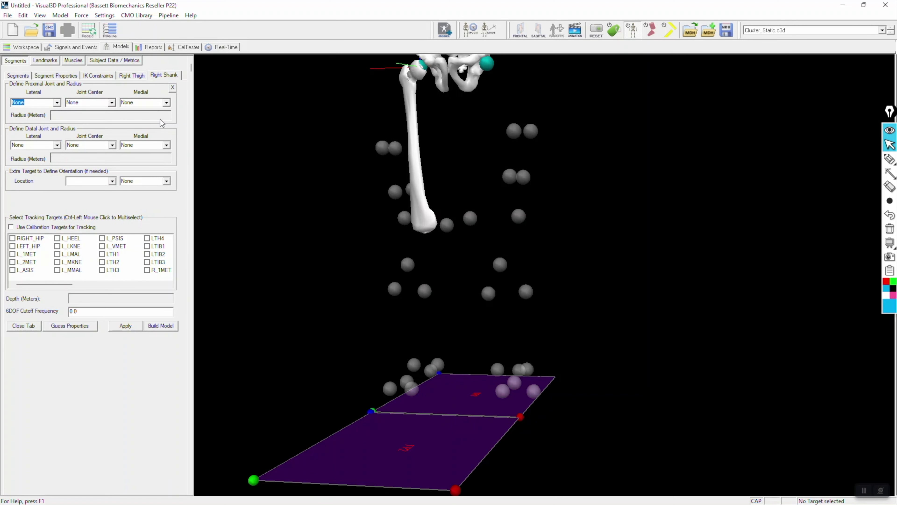
pyautogui.click(57, 103)
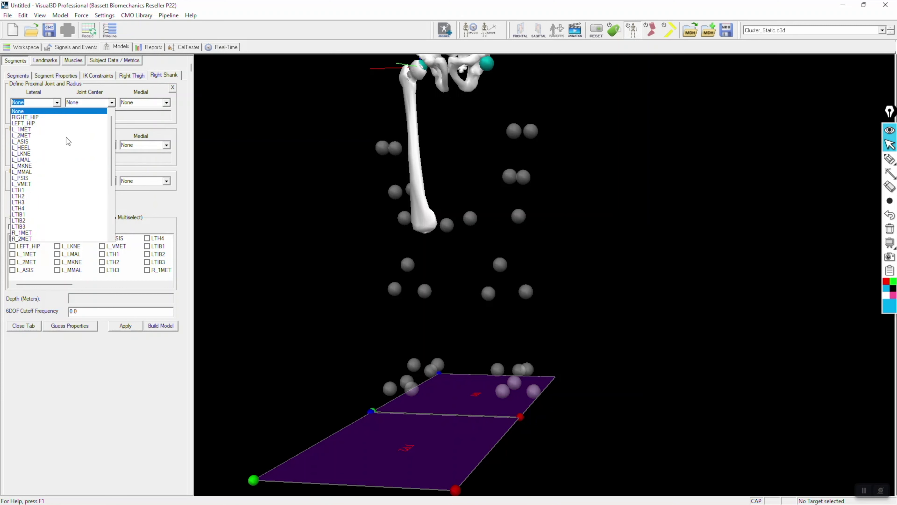
pyautogui.scroll(-5, 88, 215)
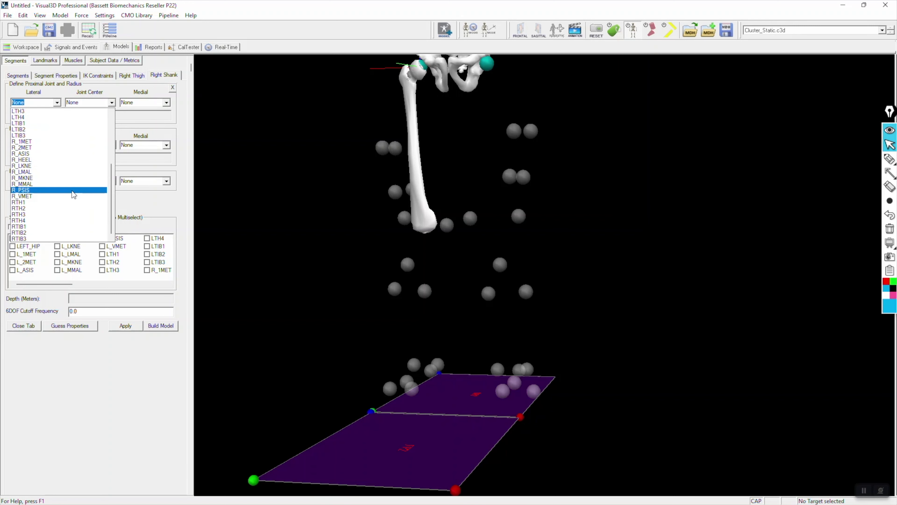
pyautogui.click(70, 166)
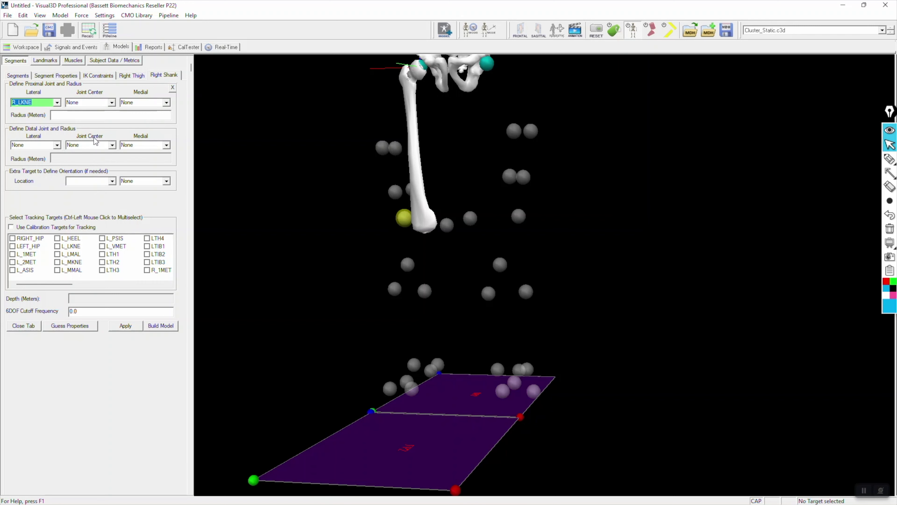
pyautogui.click(167, 103)
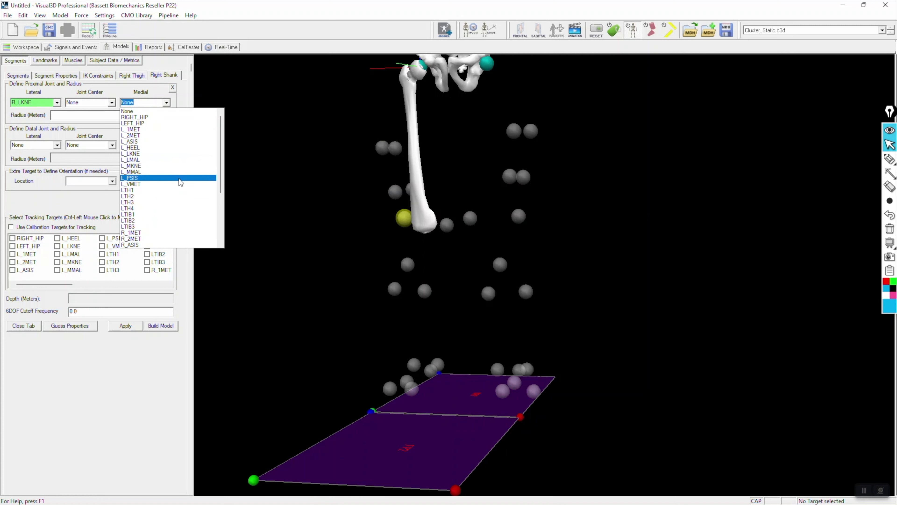
pyautogui.scroll(-5, 182, 192)
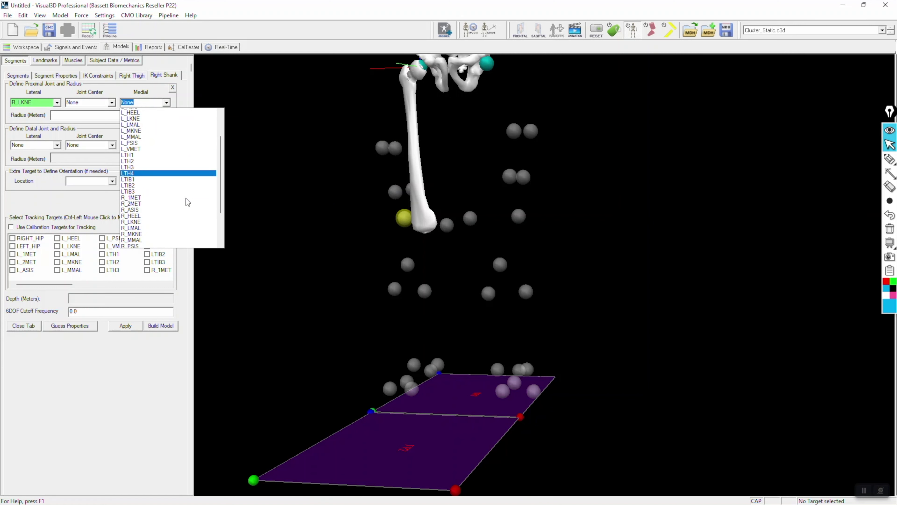
pyautogui.click(182, 184)
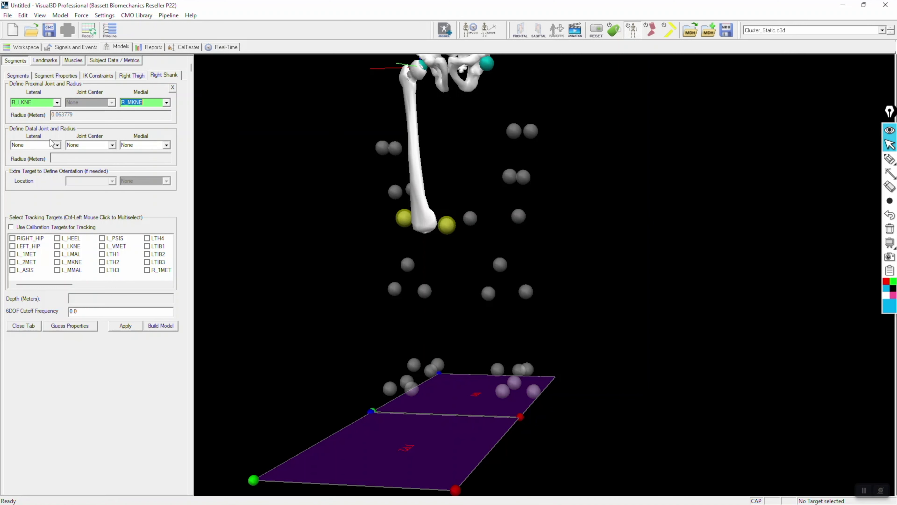
# Step: Set shank distal targets R_LMAL and R_MMAL and tick RTIB1–RTIB3 for tracking
pyautogui.click(56, 145)
pyautogui.scroll(-5, 78, 208)
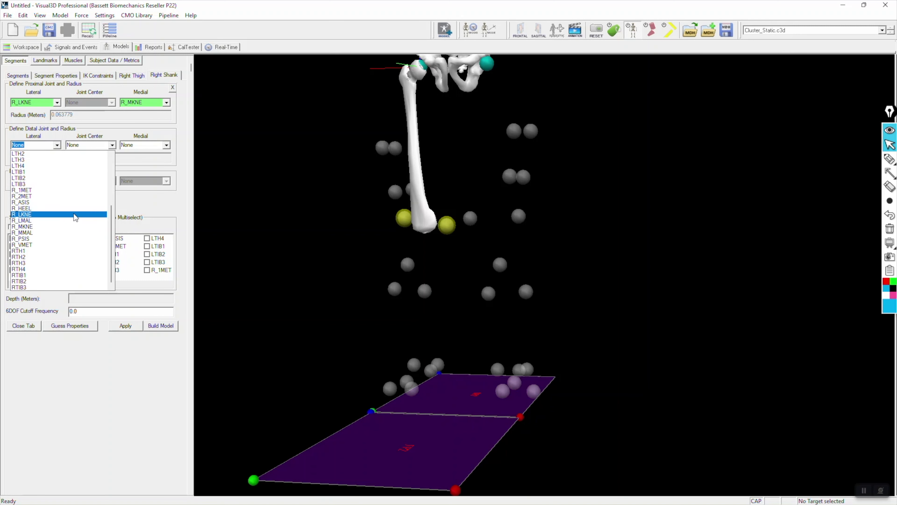
pyautogui.click(73, 221)
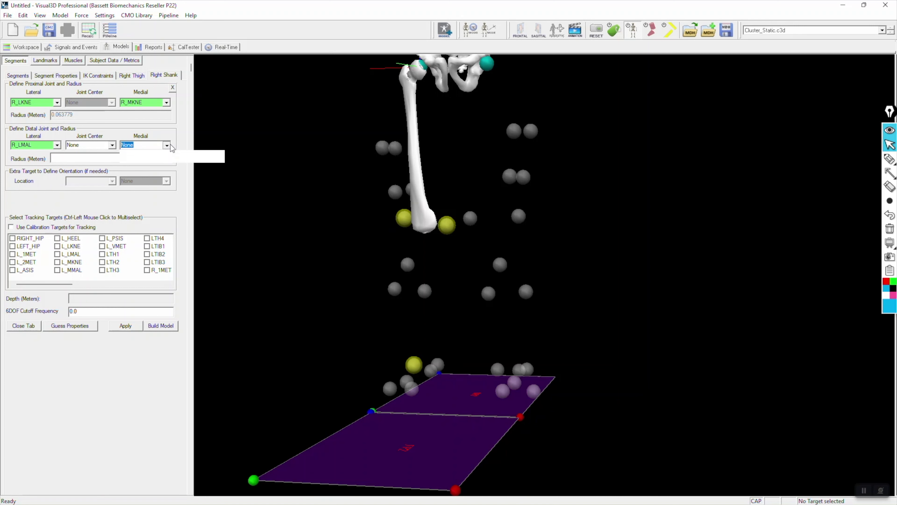
pyautogui.scroll(-5, 172, 176)
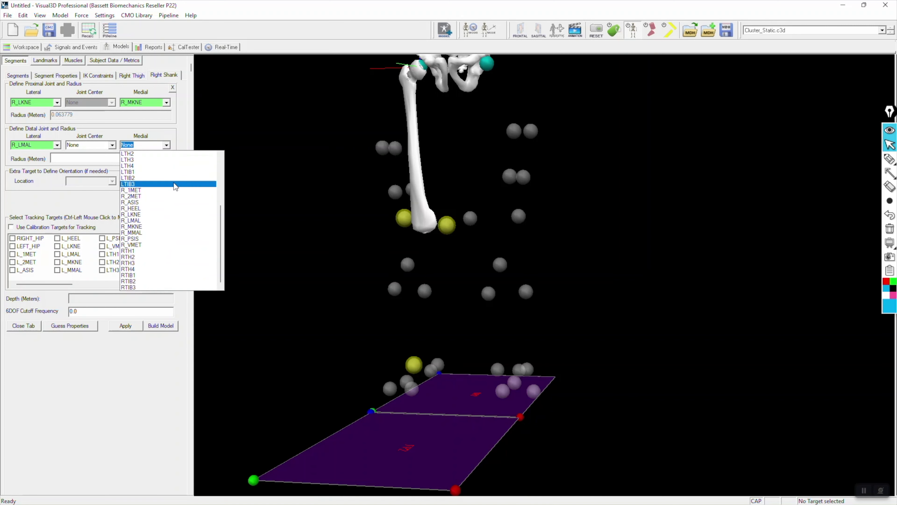
pyautogui.click(166, 233)
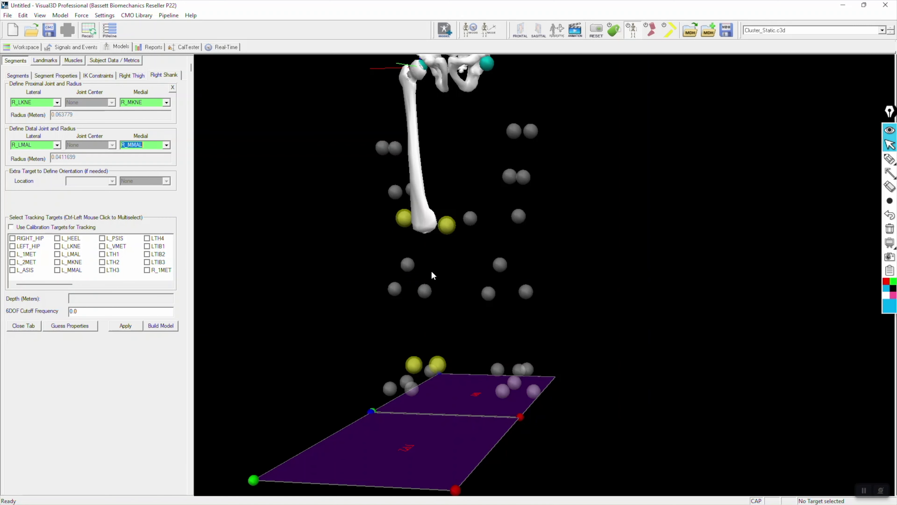
pyautogui.click(394, 287)
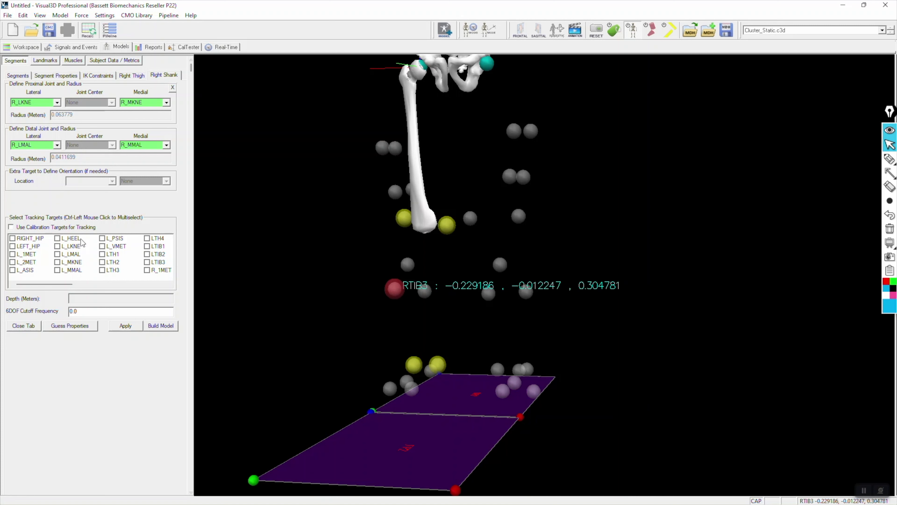
pyautogui.moveTo(64, 285); pyautogui.dragTo(136, 284)
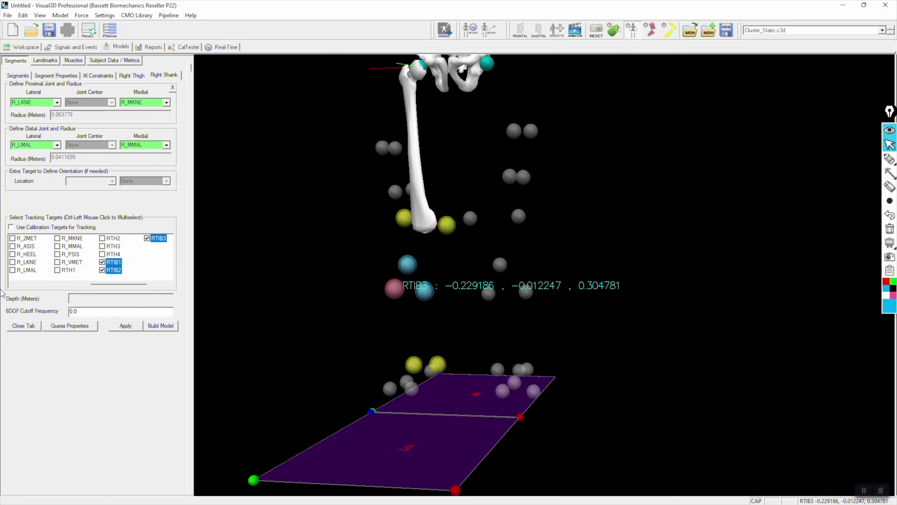
# Step: Apply the Right Shank definition so it appears as a bone between the knee and ankle markers
pyautogui.click(126, 326)
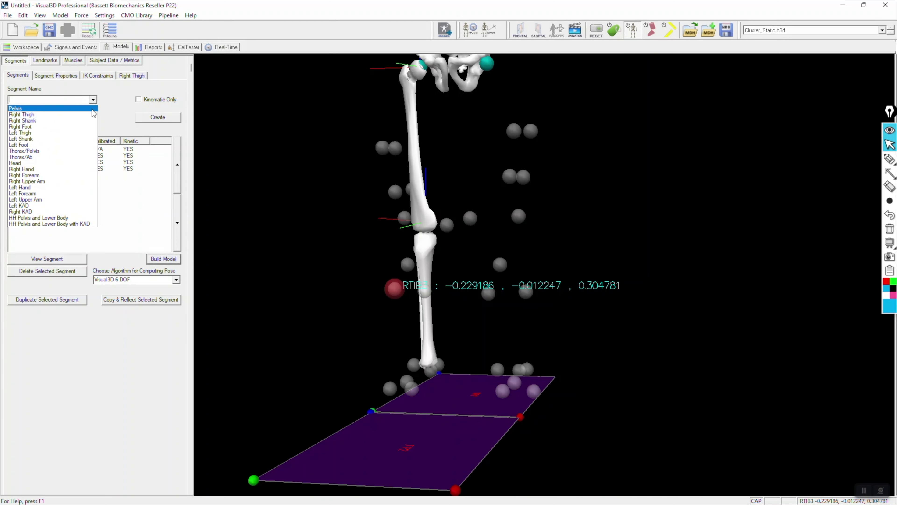
# Step: Create a Right Foot segment with proximal ankle markers R_LMAL and R_MMAL
pyautogui.click(89, 127)
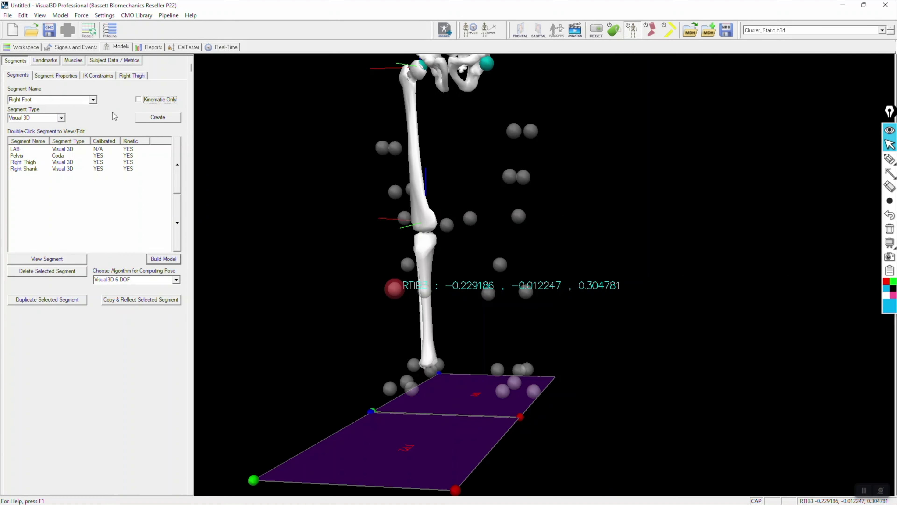
pyautogui.click(168, 118)
pyautogui.click(57, 103)
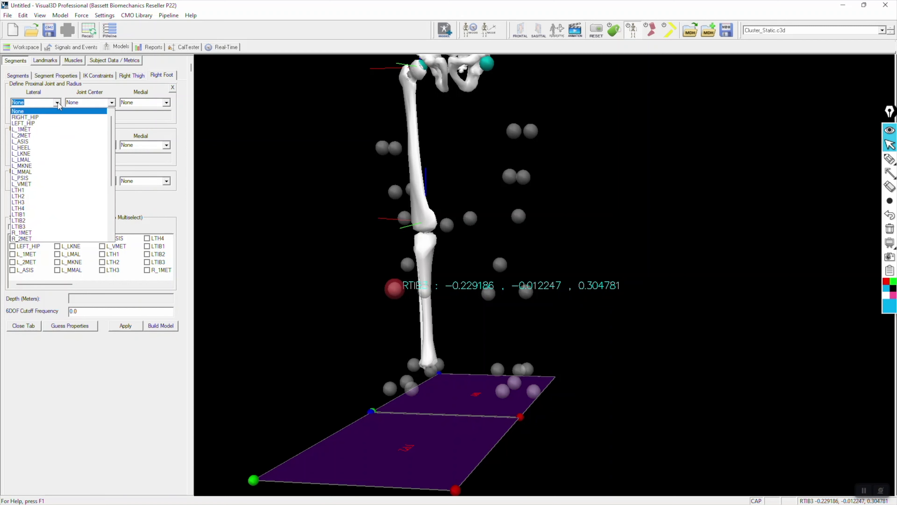
pyautogui.scroll(-5, 67, 202)
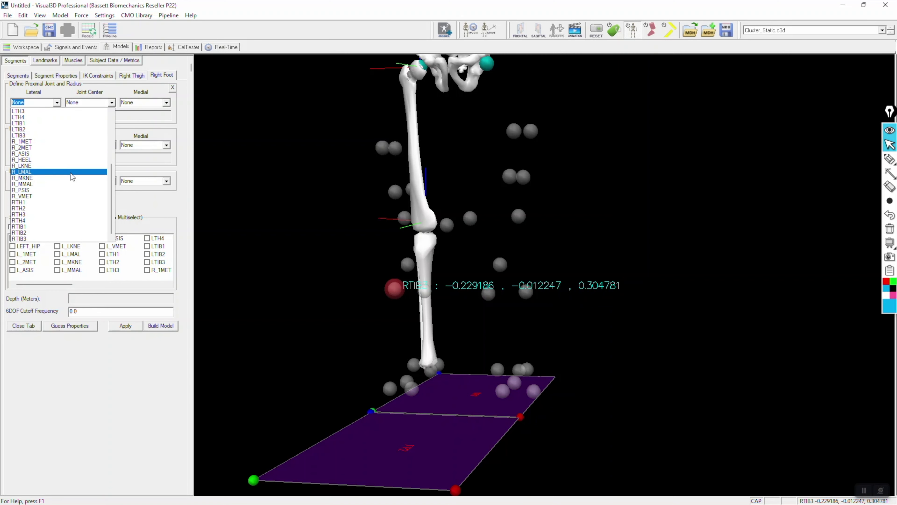
pyautogui.click(71, 173)
pyautogui.click(166, 102)
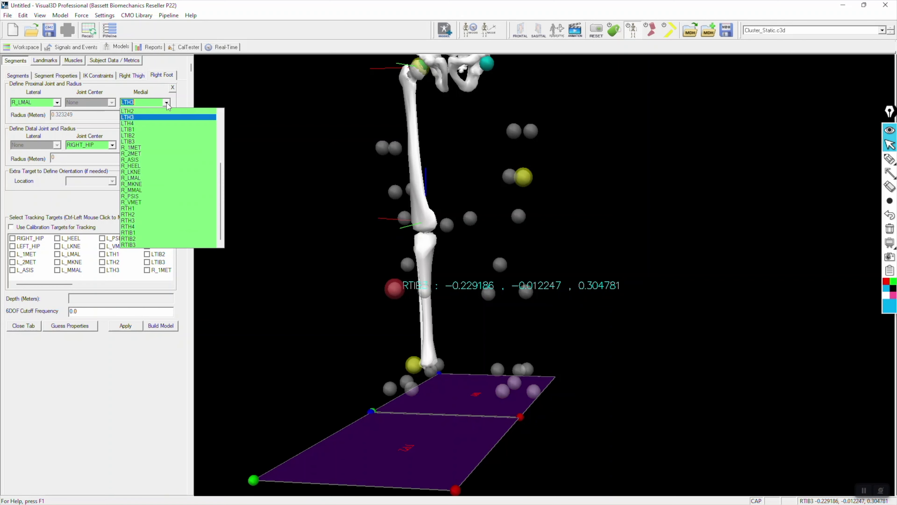
pyautogui.click(164, 190)
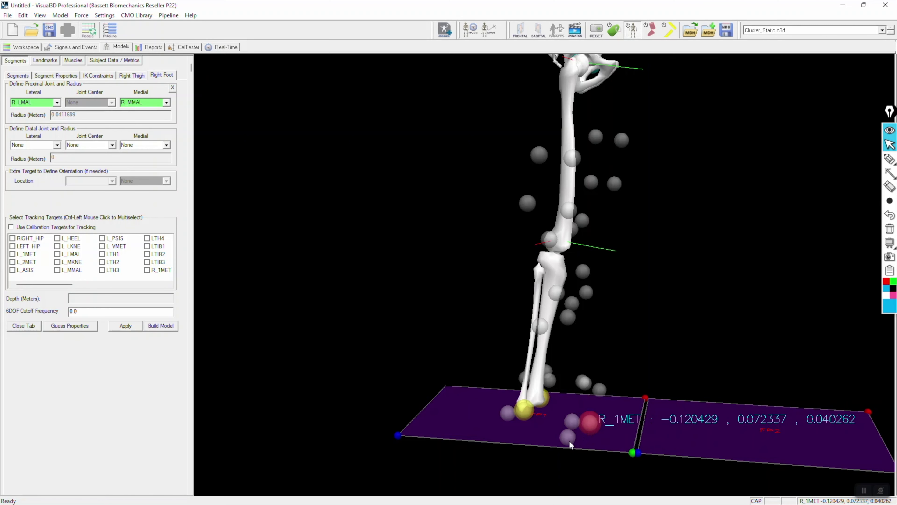
# Step: Set the Right Foot's distal markers to R_VMET and R_1MET
pyautogui.click(564, 437)
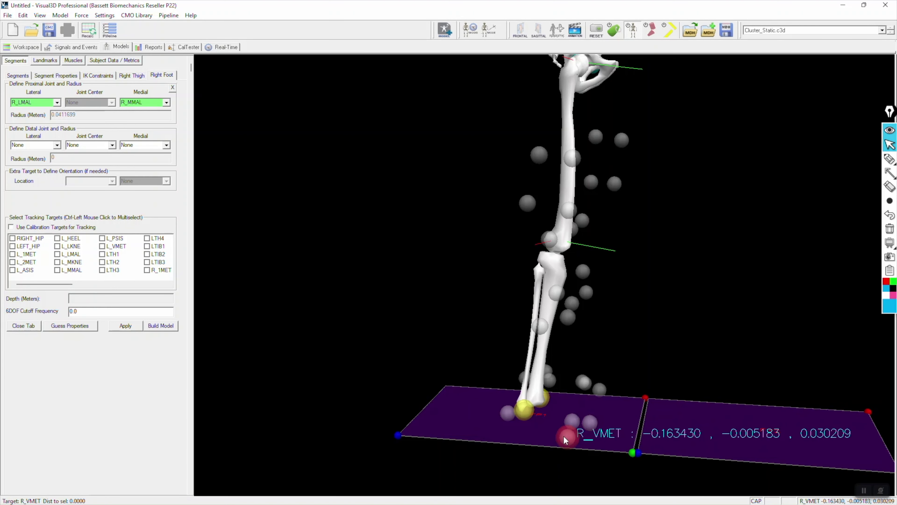
pyautogui.click(56, 145)
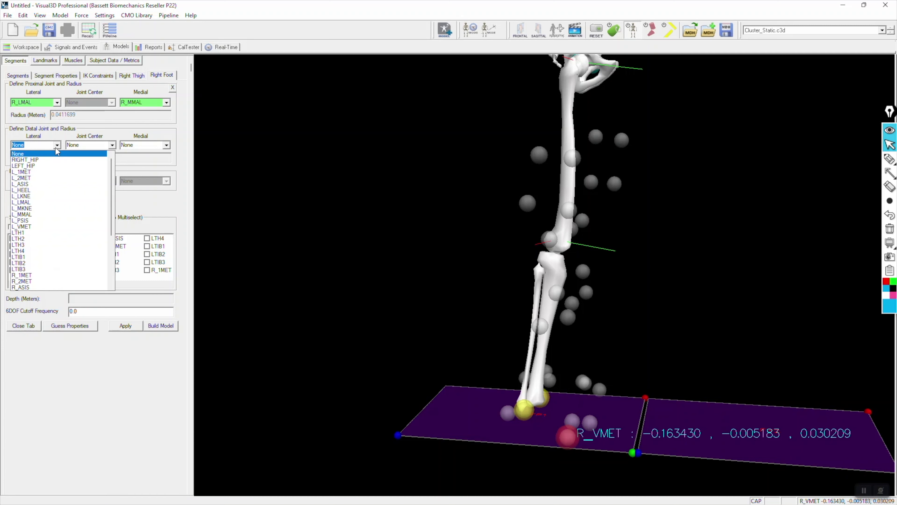
pyautogui.scroll(-5, 51, 241)
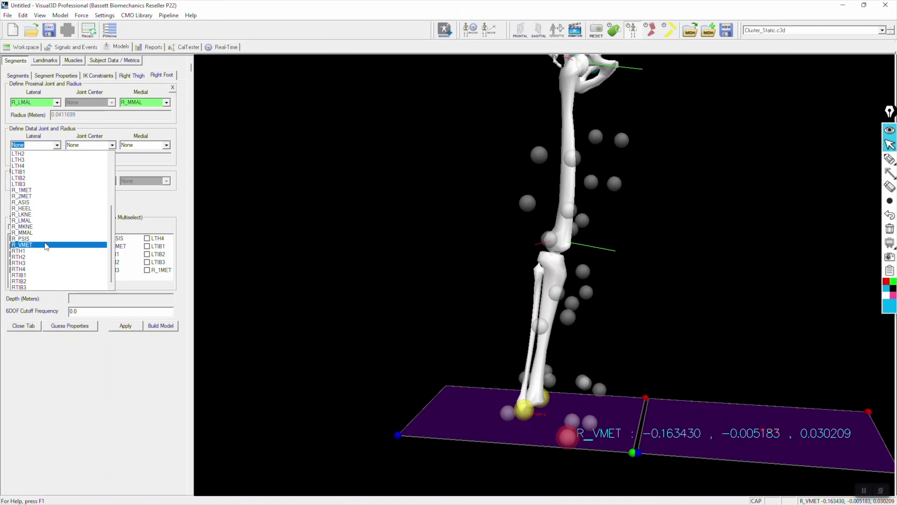
pyautogui.click(46, 245)
pyautogui.click(167, 145)
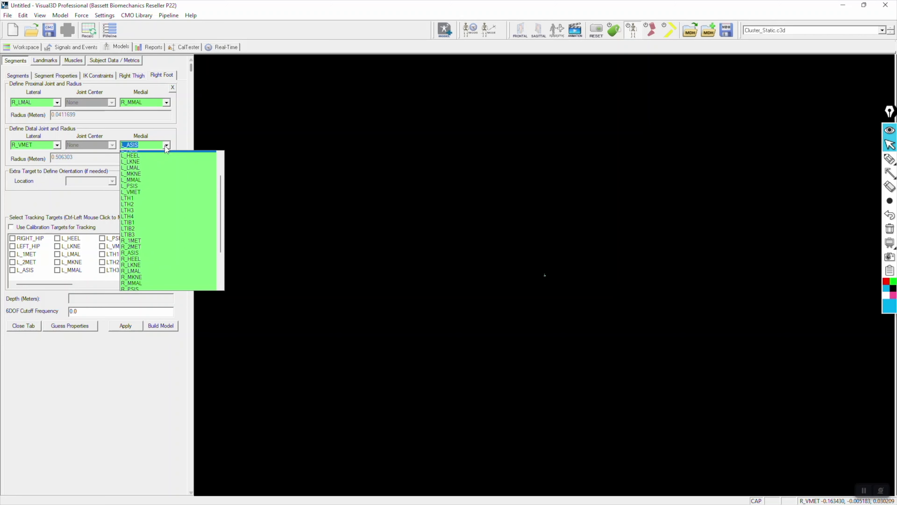
pyautogui.scroll(-2, 164, 177)
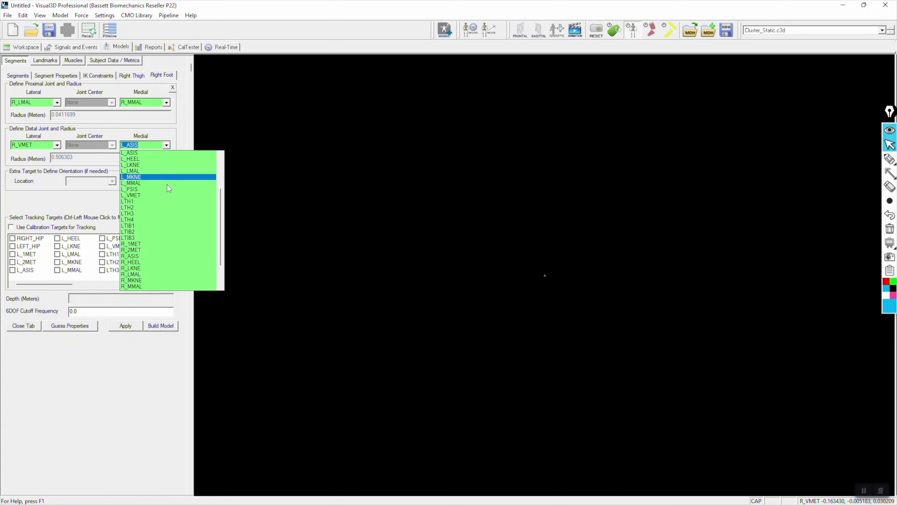
pyautogui.scroll(-2, 167, 185)
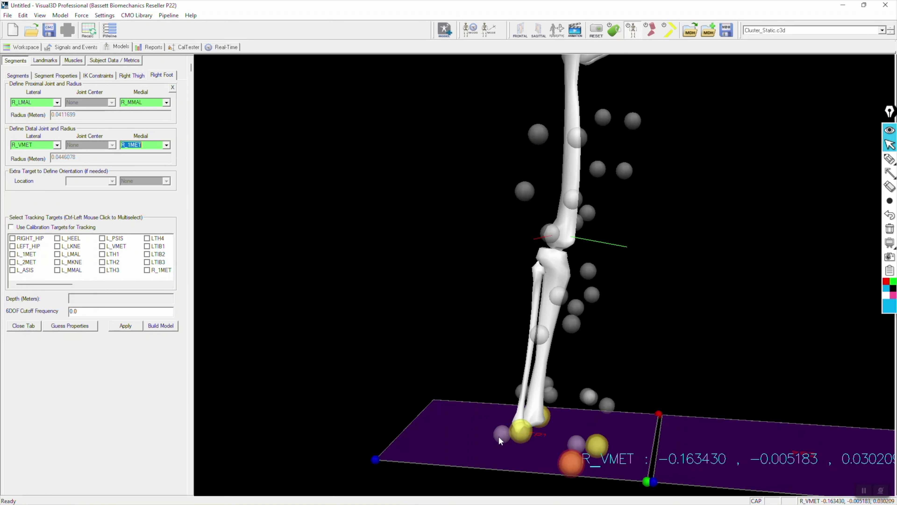
# Step: Tick R_HEEL, R_2MET, R_1MET and R_VMET as foot tracking markers, apply, and build the model
pyautogui.click(498, 430)
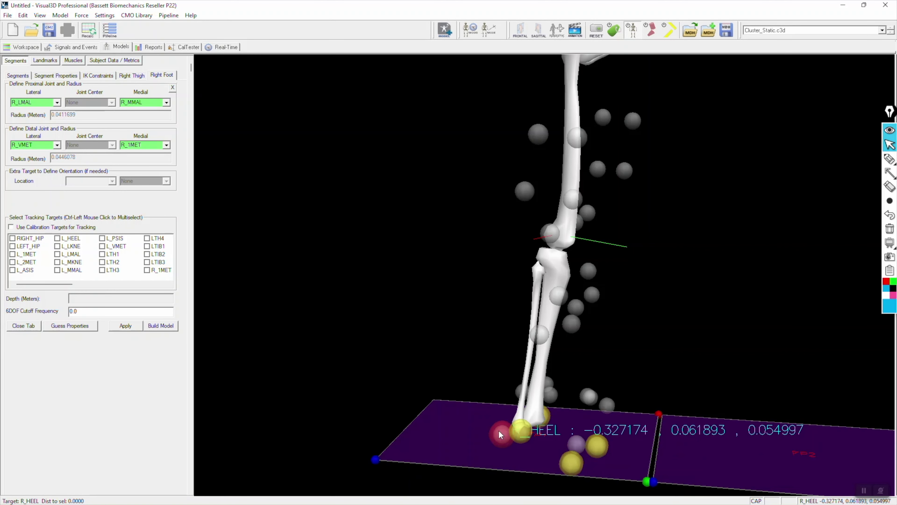
pyautogui.click(577, 443)
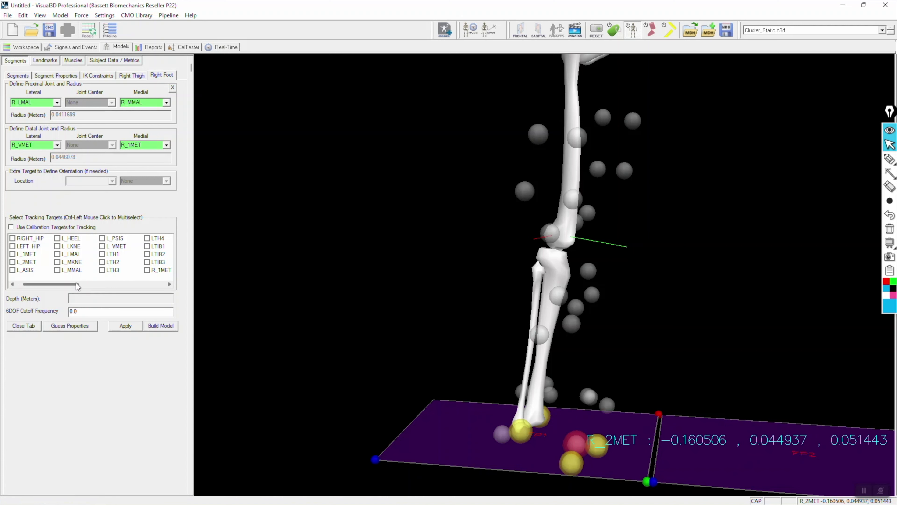
pyautogui.moveTo(77, 286); pyautogui.dragTo(103, 287)
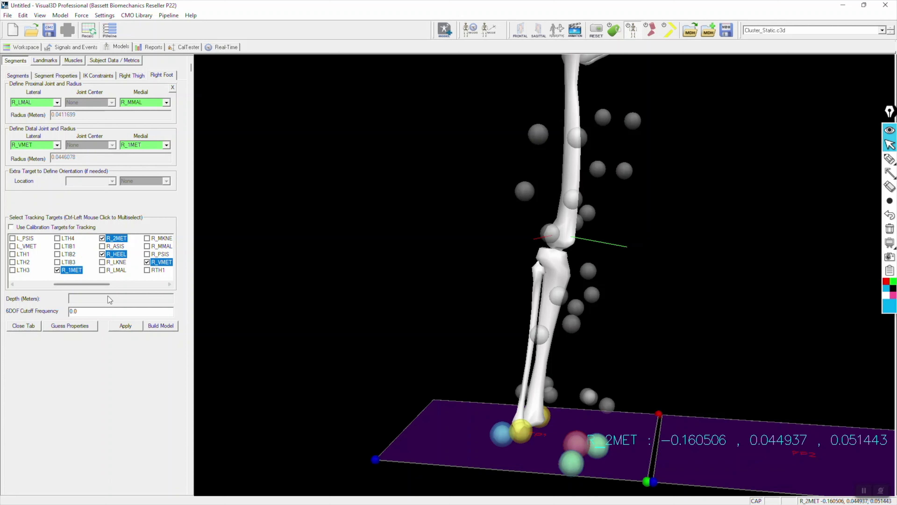
pyautogui.click(126, 326)
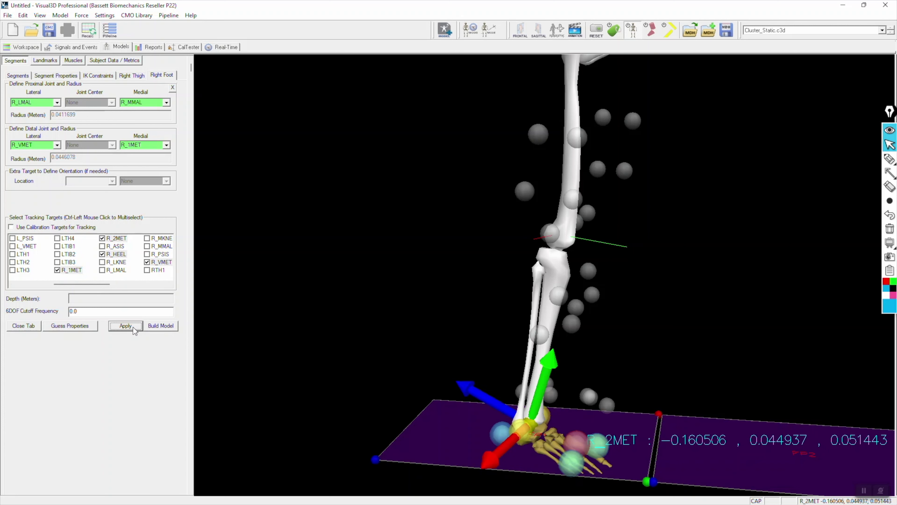
pyautogui.click(161, 325)
# Step: Play the Cluster_Gait1.c3d trial in the Signals and Events view, then pause it
pyautogui.click(87, 47)
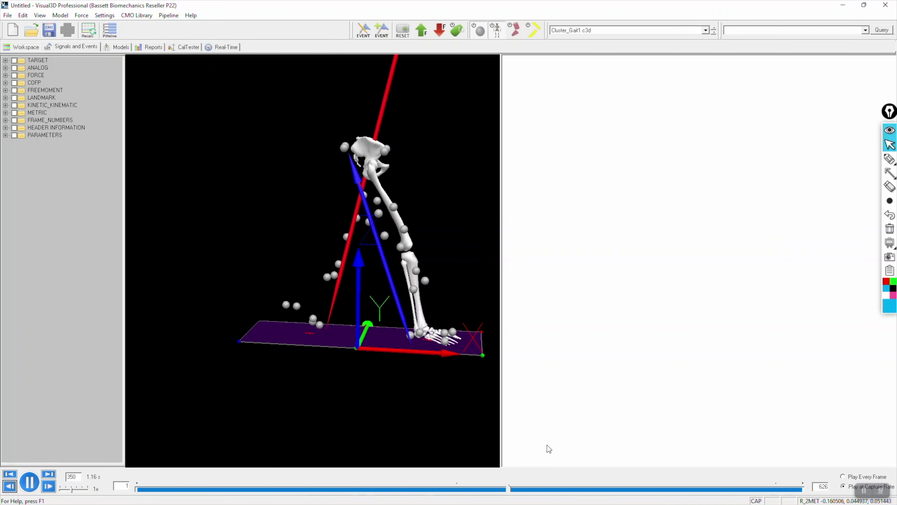
pyautogui.click(33, 479)
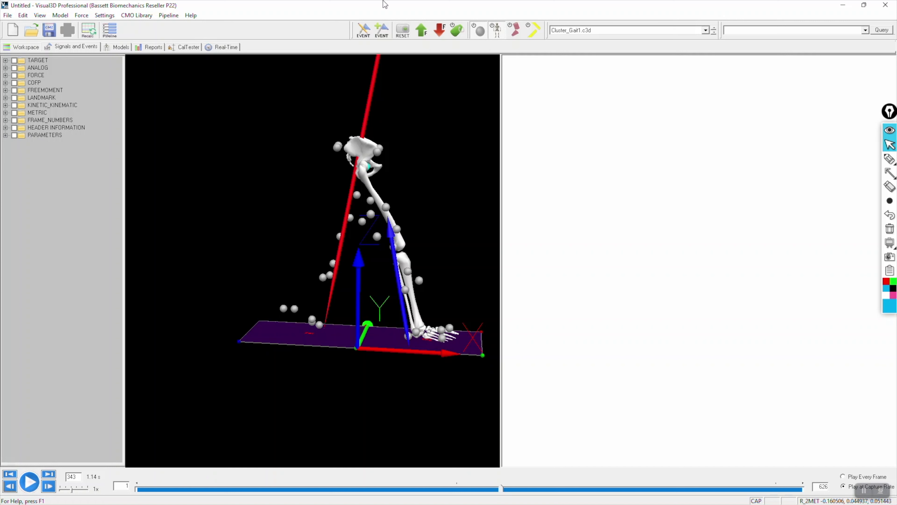
# Step: Back in the Models tab, select Right Foot and orbit to see its axes on the plates
pyautogui.click(120, 47)
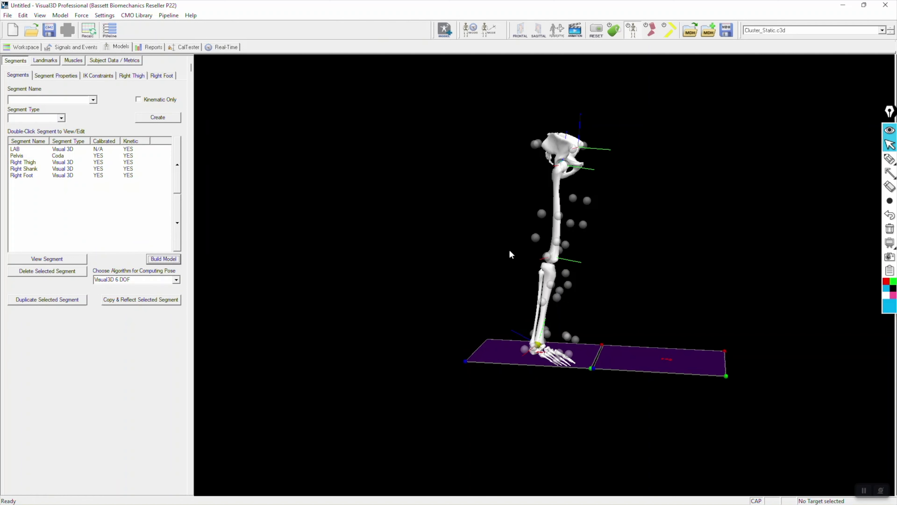
pyautogui.scroll(3, 574, 357)
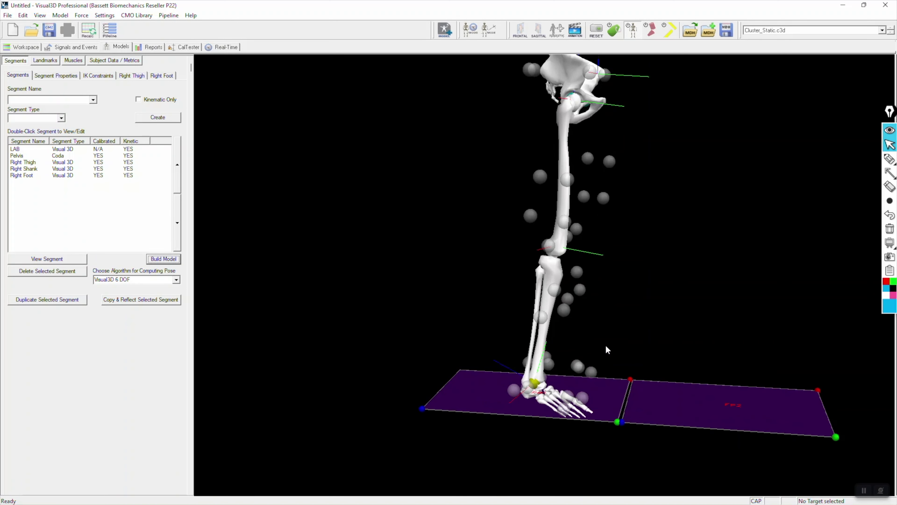
pyautogui.moveTo(618, 360); pyautogui.dragTo(655, 315)
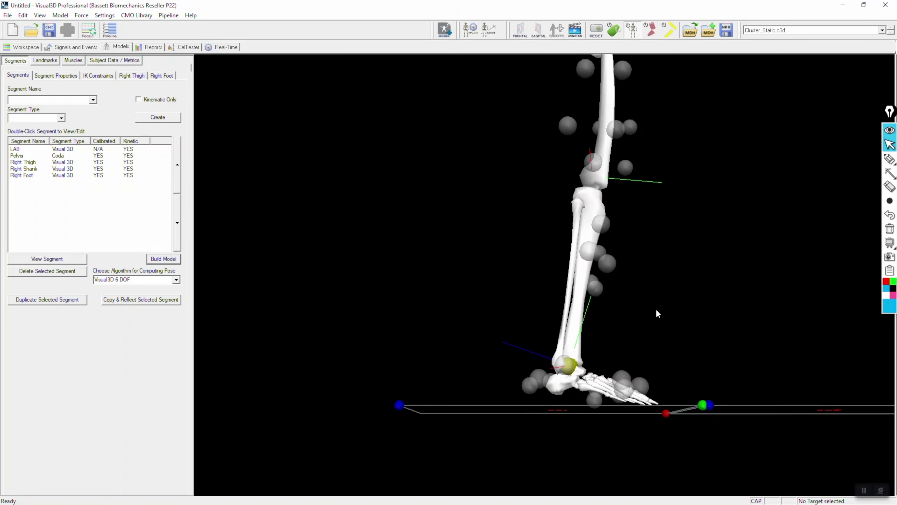
pyautogui.click(568, 367)
pyautogui.moveTo(421, 427); pyautogui.dragTo(582, 446)
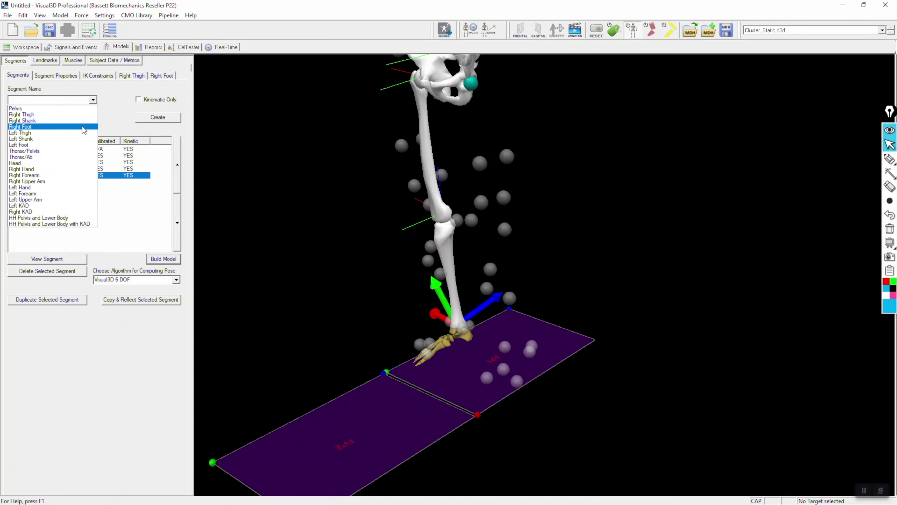
# Step: Define Left Thigh from LEFT_HIP to knee markers L_LKNE/L_MKNE, apply it and close the tab
pyautogui.click(82, 133)
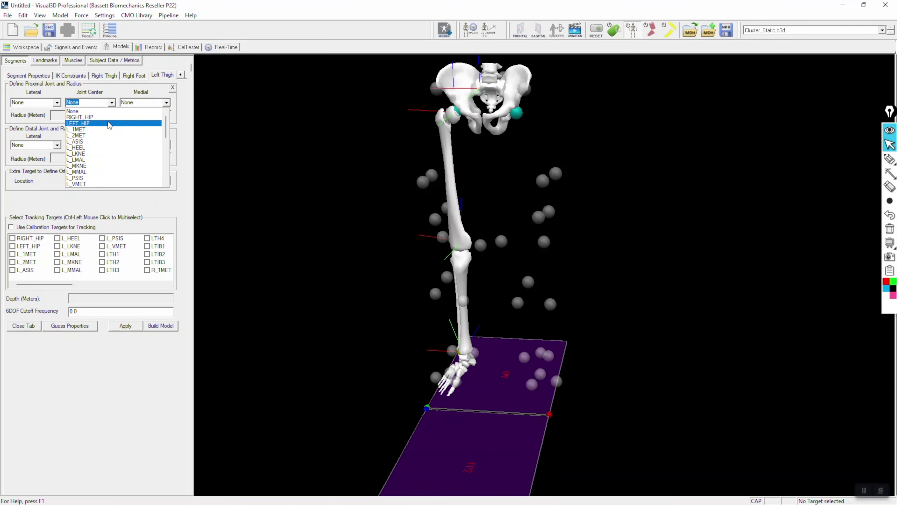
pyautogui.click(110, 123)
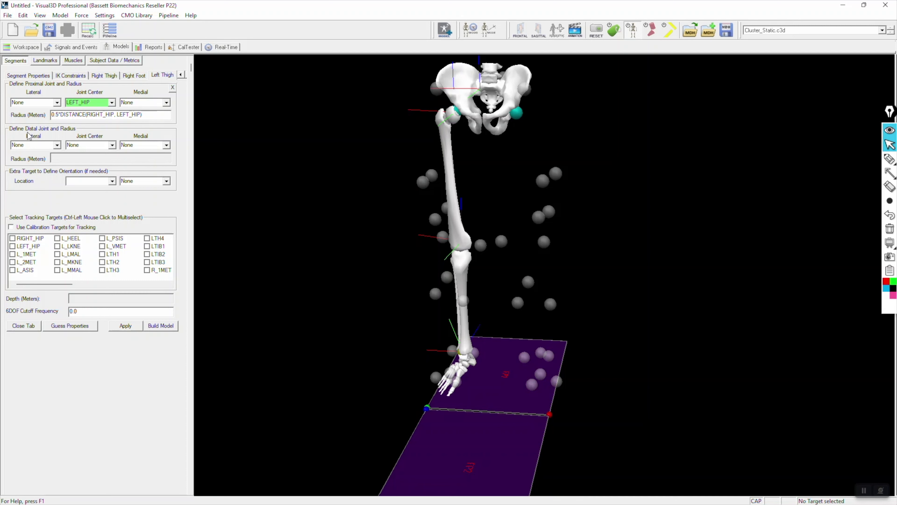
pyautogui.click(58, 147)
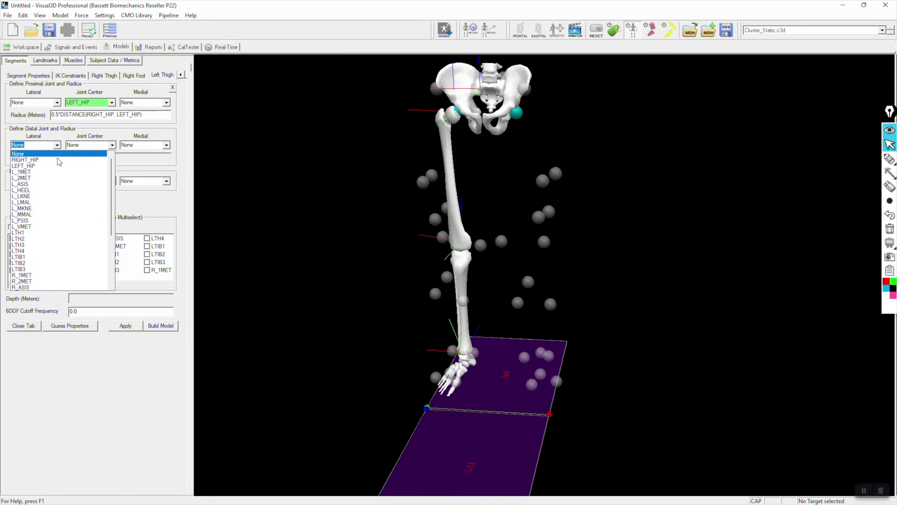
pyautogui.click(58, 196)
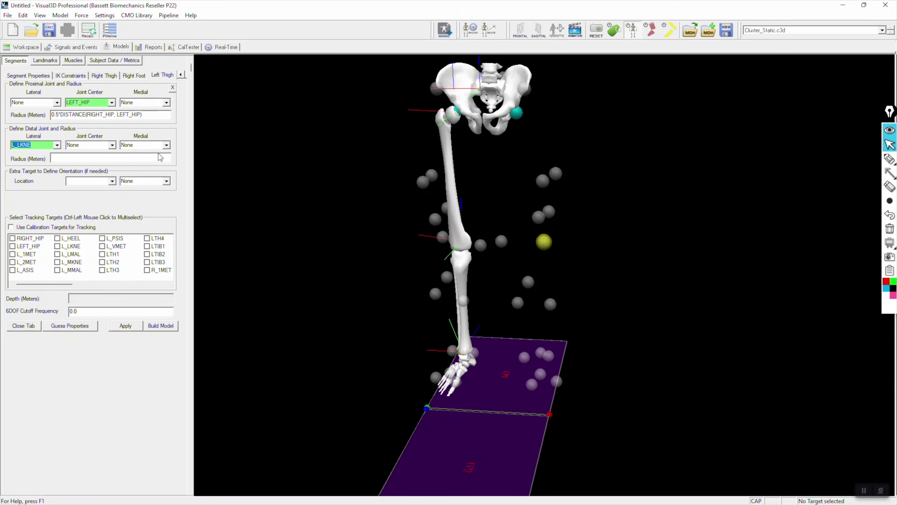
pyautogui.click(165, 145)
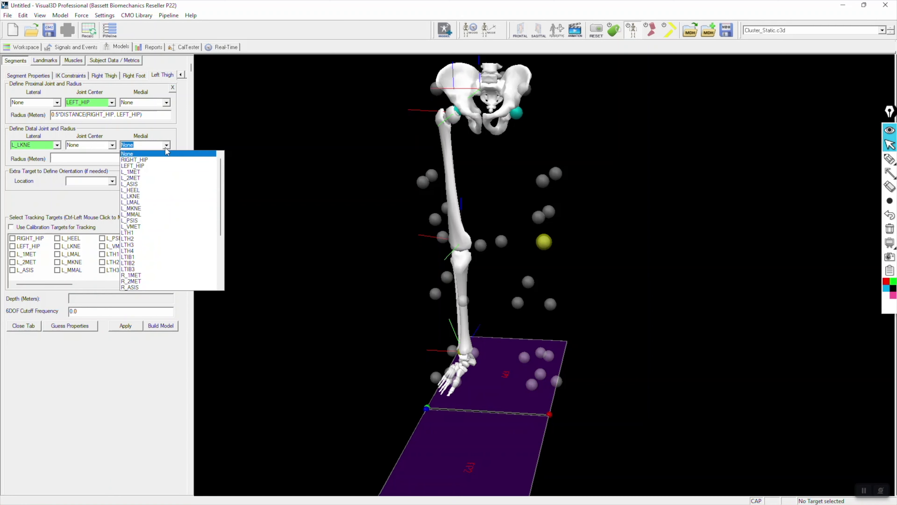
pyautogui.click(159, 211)
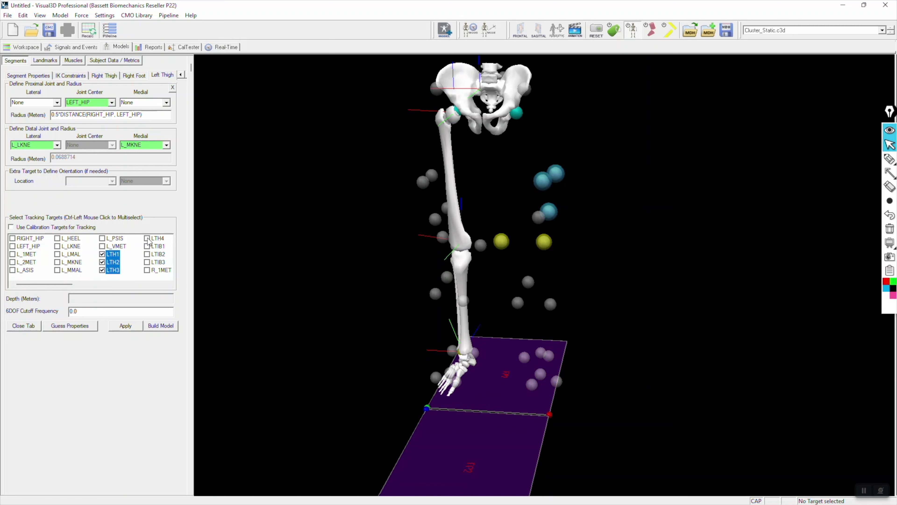
pyautogui.click(127, 327)
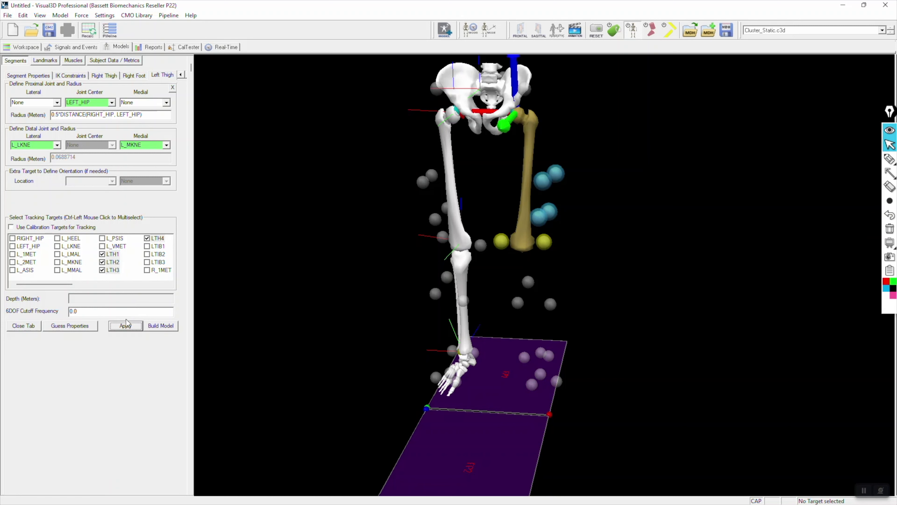
pyautogui.click(34, 327)
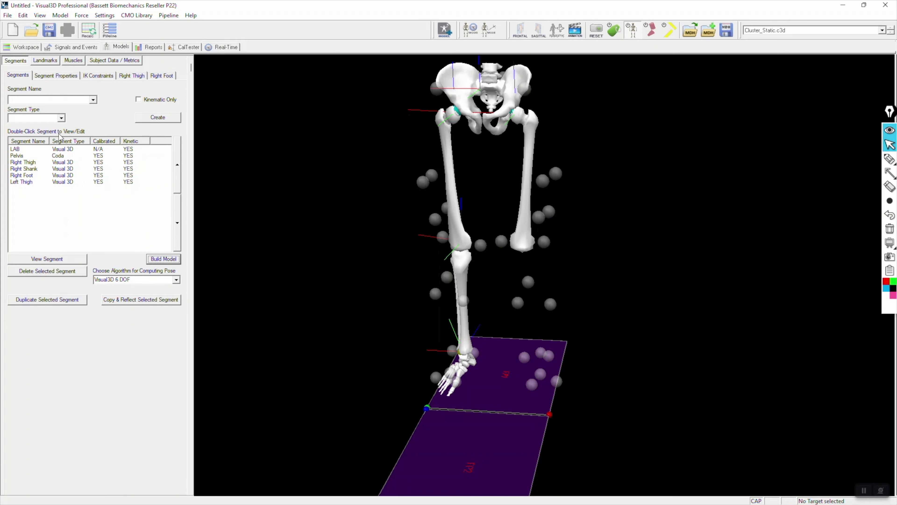
# Step: Create a Left Shank segment with proximal knee markers L_LKNE and L_MKNE
pyautogui.click(93, 100)
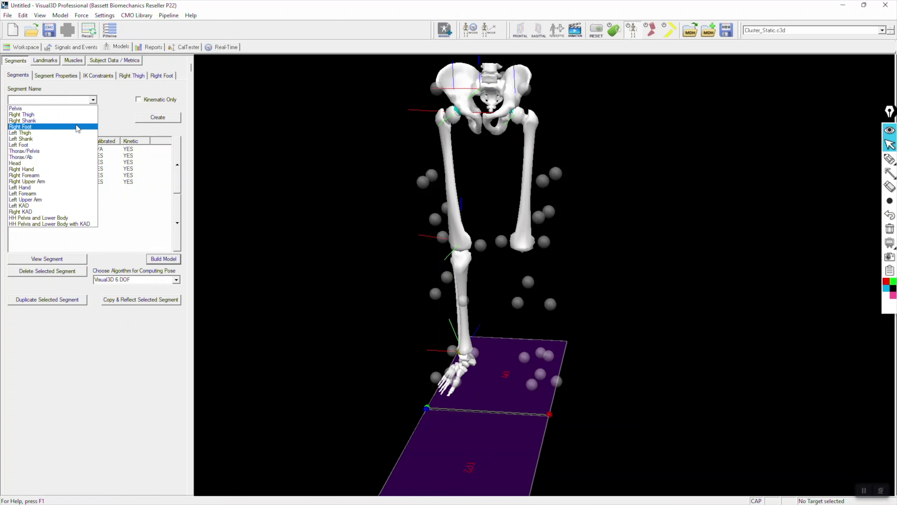
pyautogui.click(69, 139)
pyautogui.click(152, 119)
pyautogui.click(56, 103)
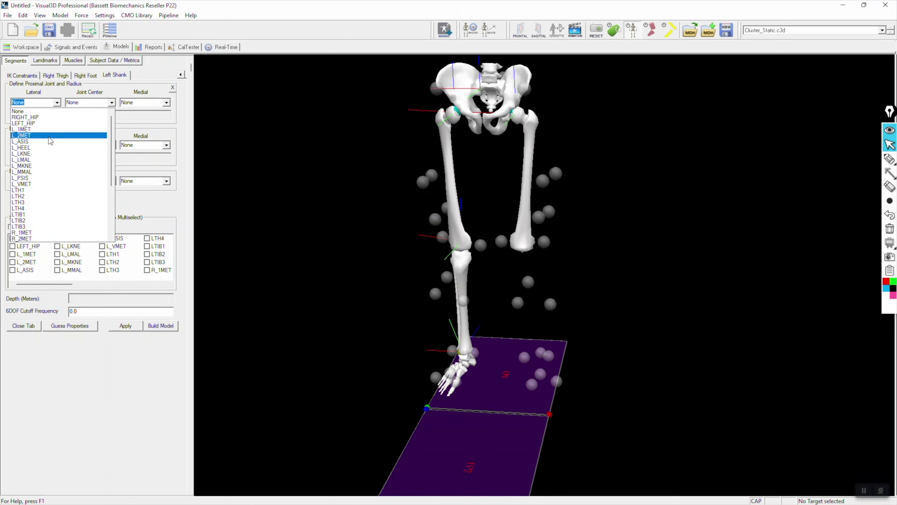
pyautogui.click(49, 153)
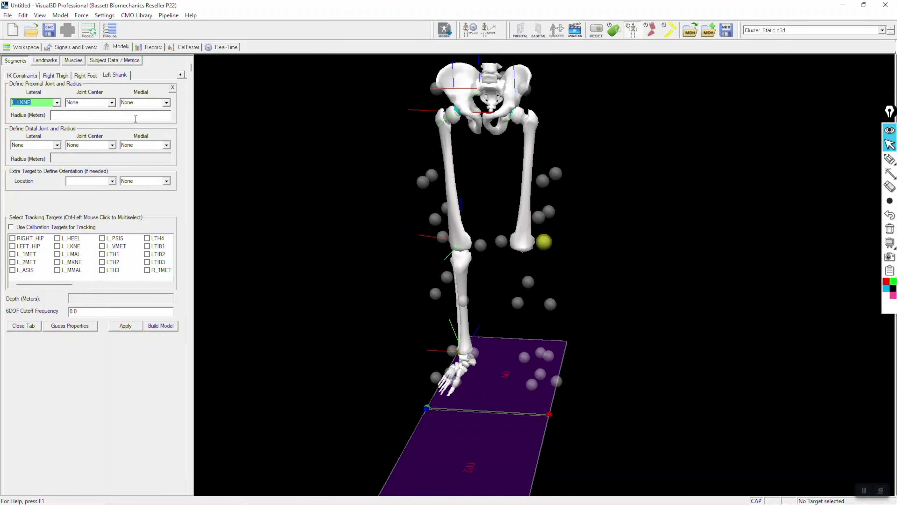
pyautogui.click(166, 102)
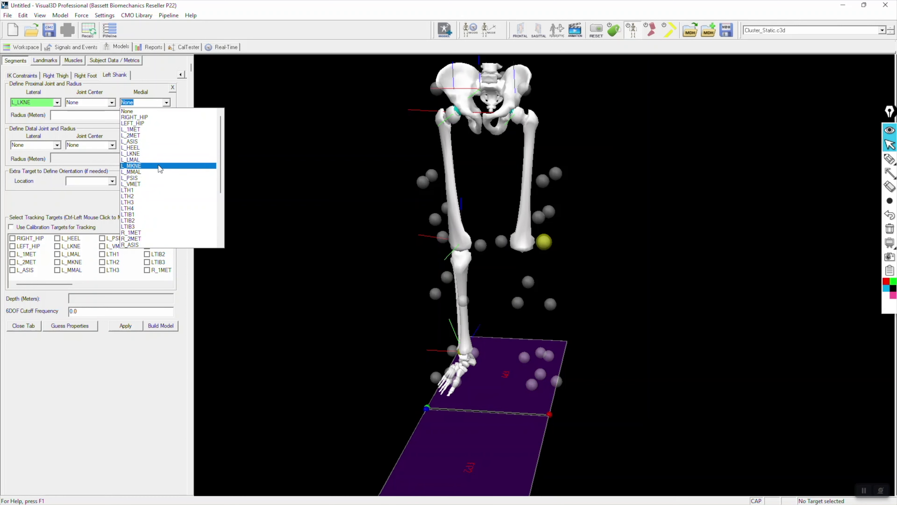
pyautogui.click(160, 167)
# Step: Set the Left Shank's distal markers to L_LMAL and L_MMAL, apply, and close the tab
pyautogui.click(57, 145)
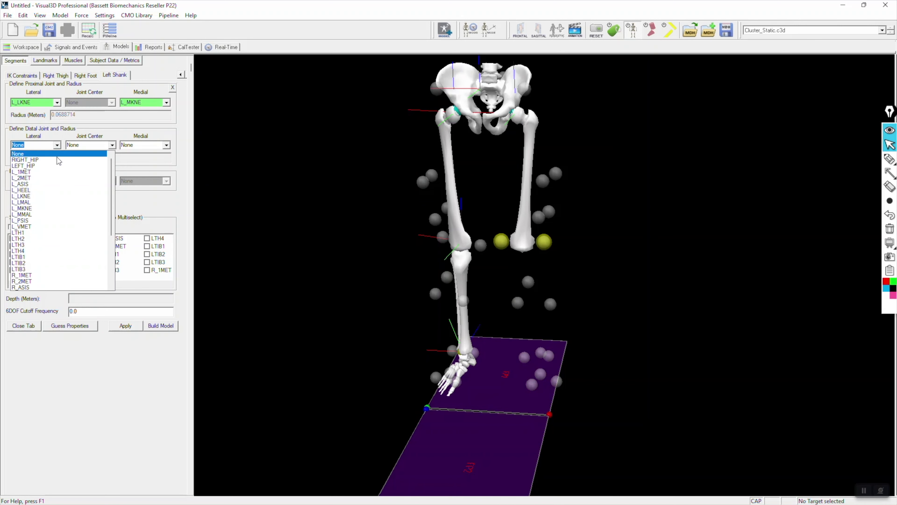
pyautogui.click(59, 200)
pyautogui.click(164, 146)
pyautogui.click(148, 217)
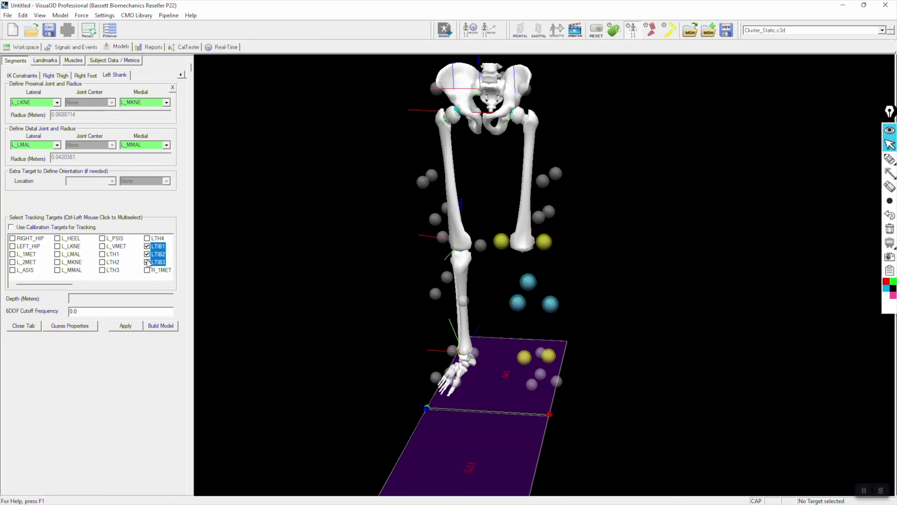
pyautogui.click(125, 326)
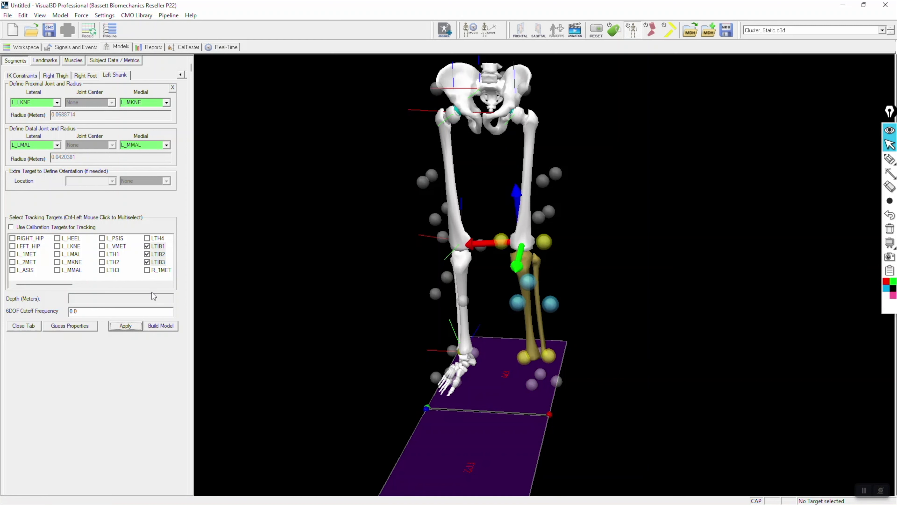
pyautogui.click(16, 326)
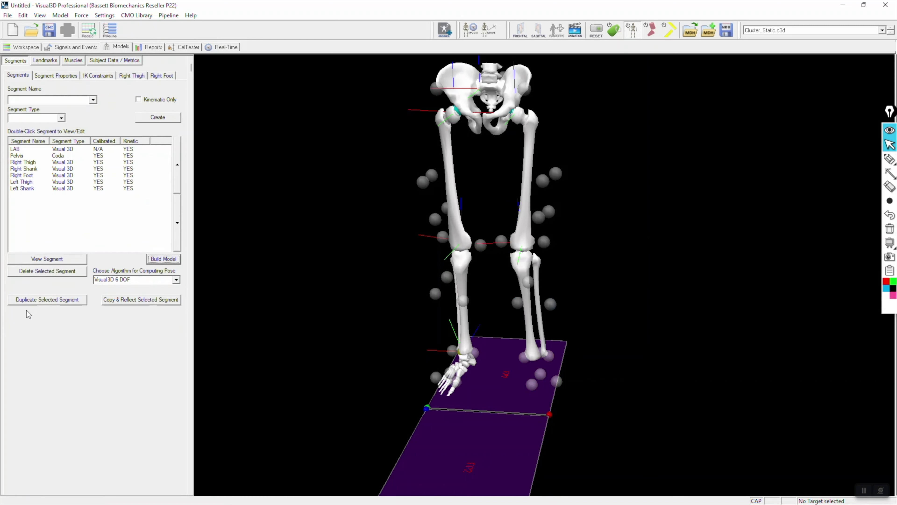
# Step: Create a Left Foot segment with proximal ankle markers L_LMAL and L_MMAL
pyautogui.click(93, 100)
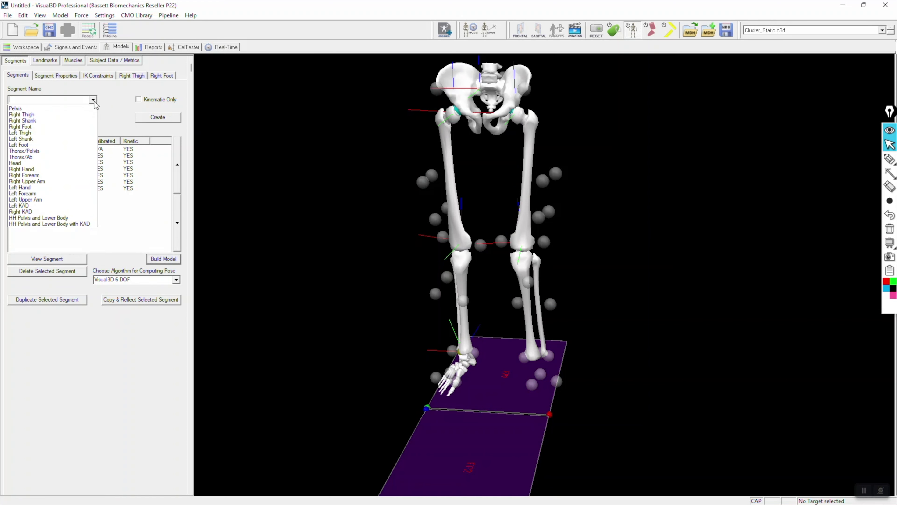
pyautogui.click(80, 145)
pyautogui.click(158, 118)
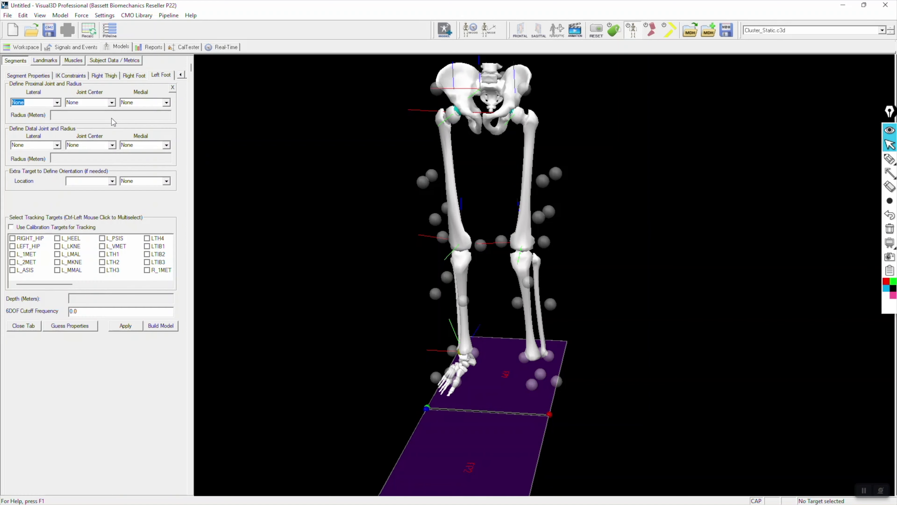
pyautogui.click(56, 103)
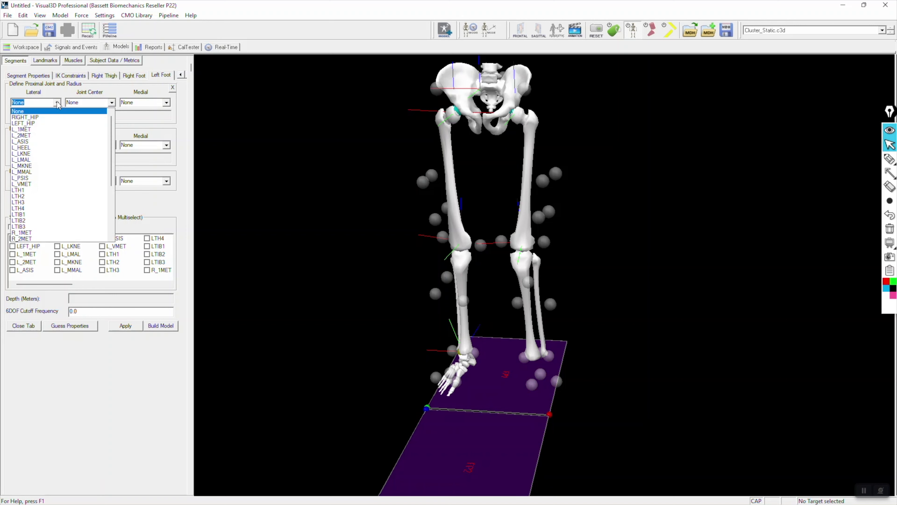
pyautogui.click(48, 160)
pyautogui.click(163, 105)
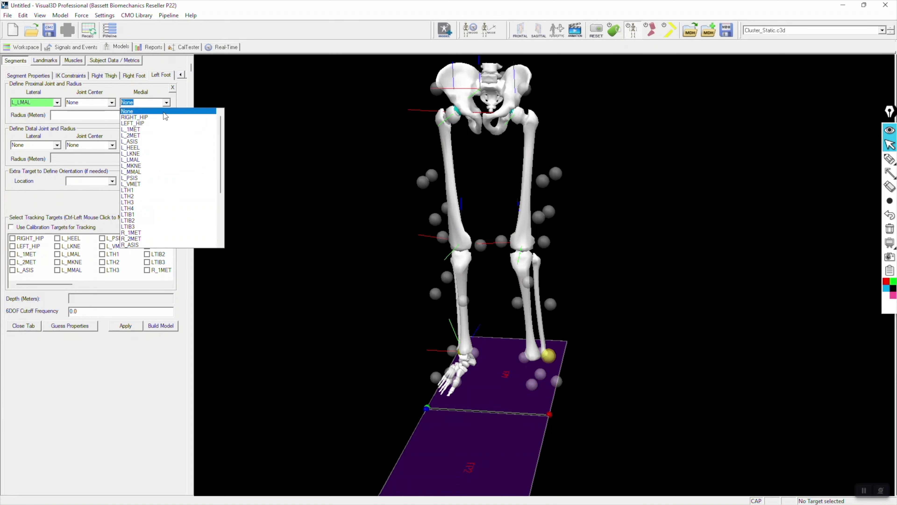
pyautogui.click(155, 173)
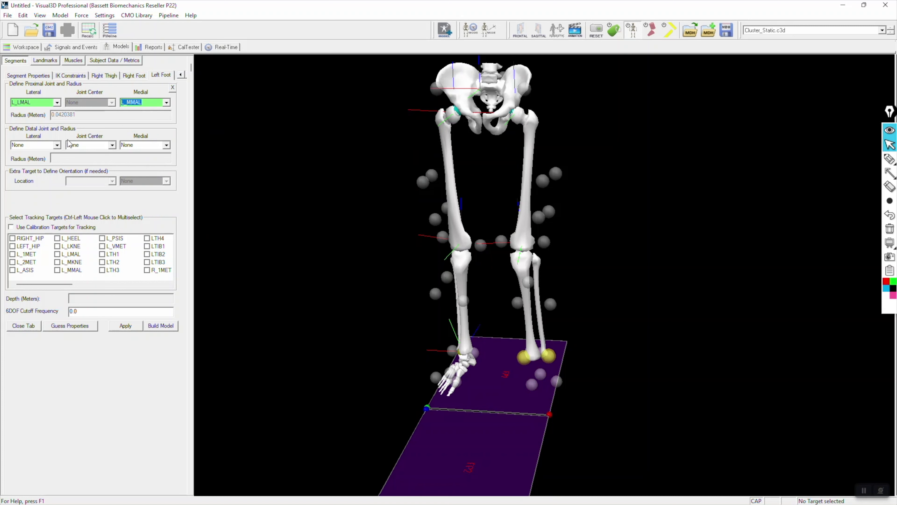
# Step: Set the Left Foot's distal markers to L_VMET and L_1MET
pyautogui.click(56, 145)
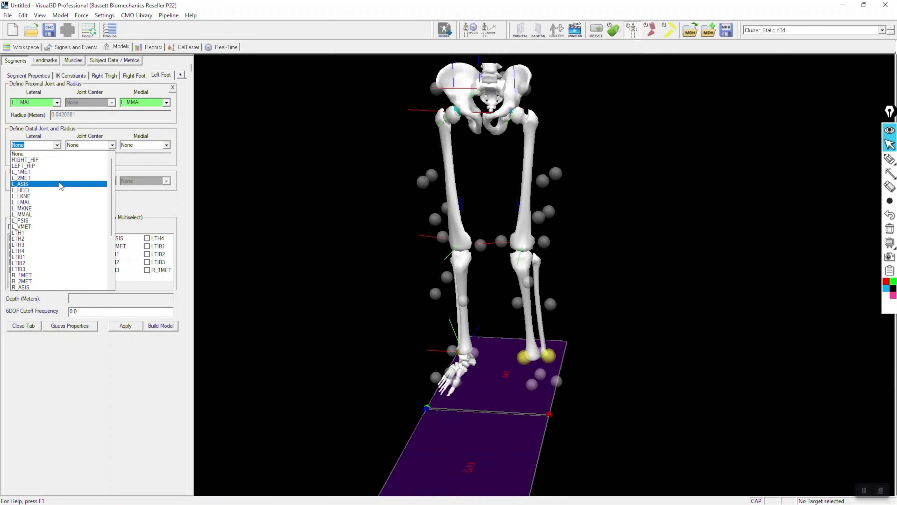
pyautogui.click(40, 227)
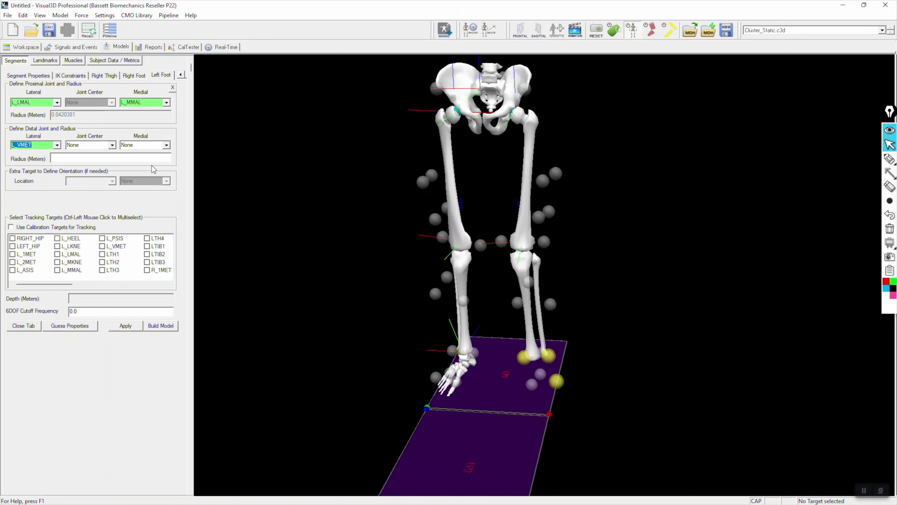
pyautogui.click(166, 145)
pyautogui.click(165, 176)
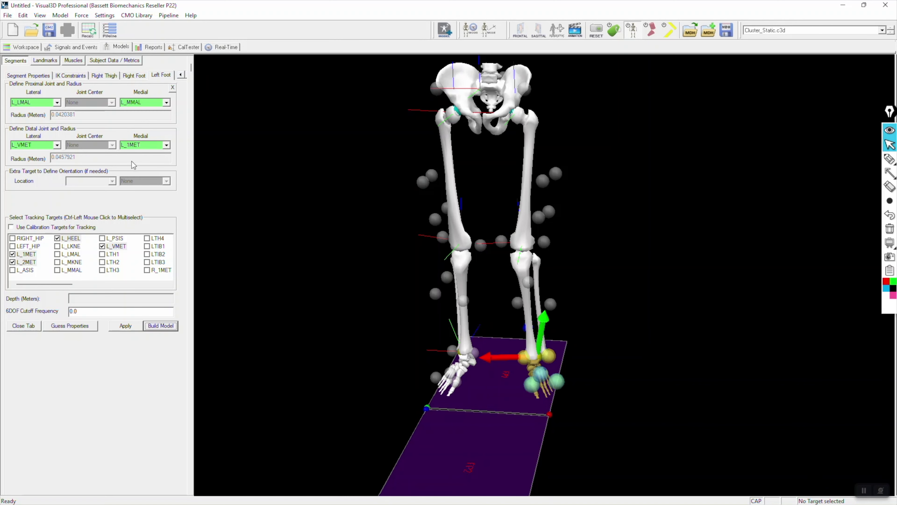
# Step: View the gait trial's signals, then select Compute_Model_Based_Data in the Pipeline Workshop
pyautogui.click(76, 47)
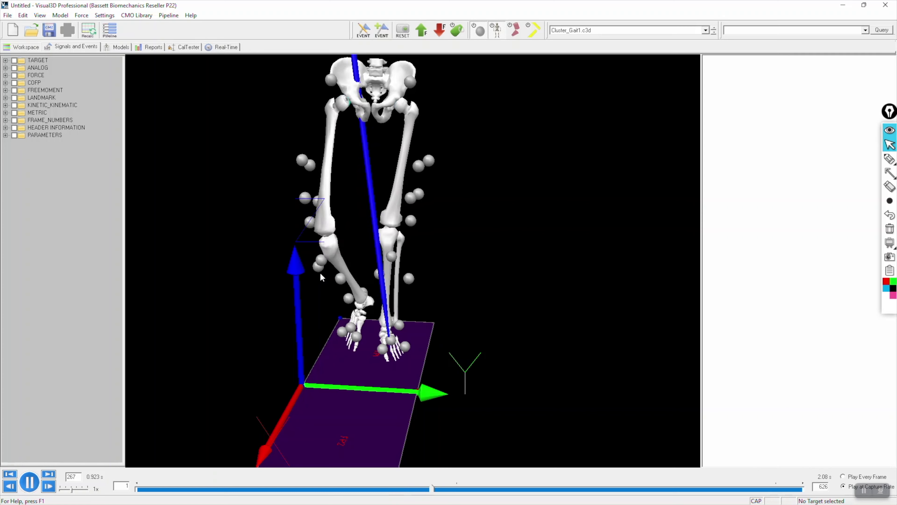
pyautogui.scroll(-5, 365, 269)
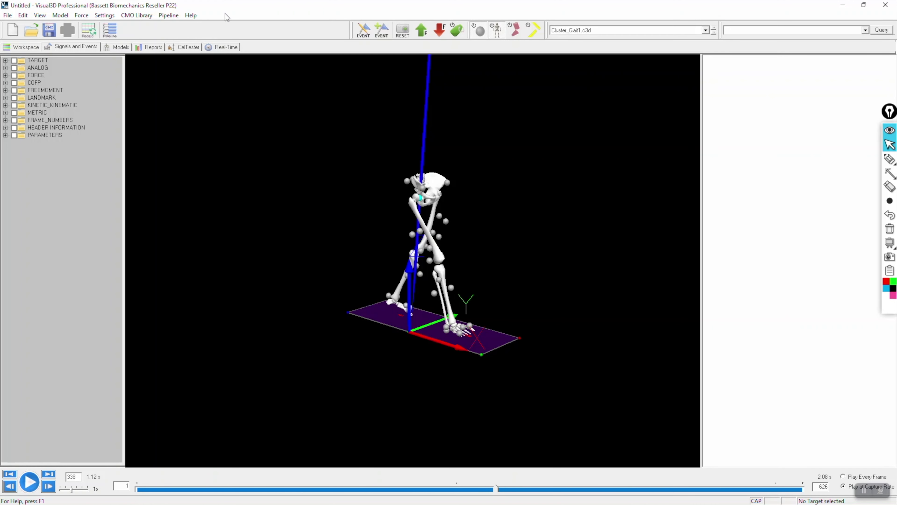
pyautogui.click(110, 31)
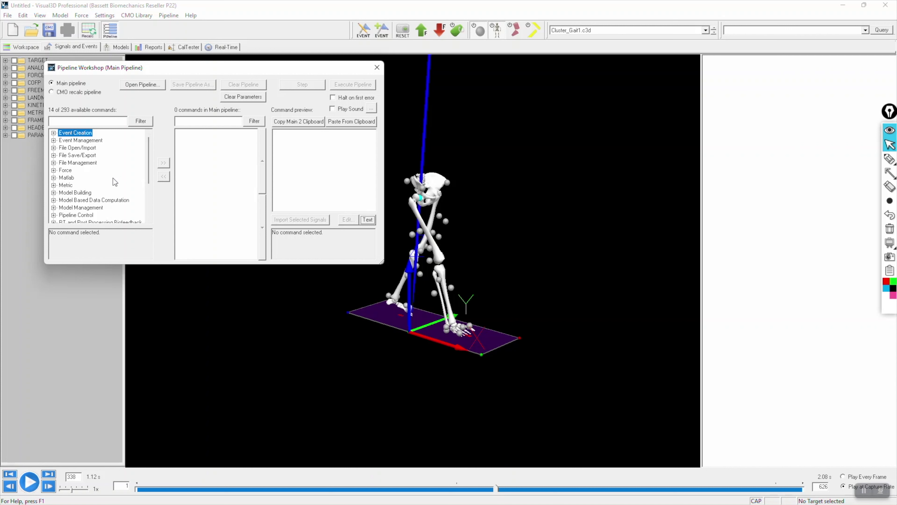
pyautogui.click(54, 200)
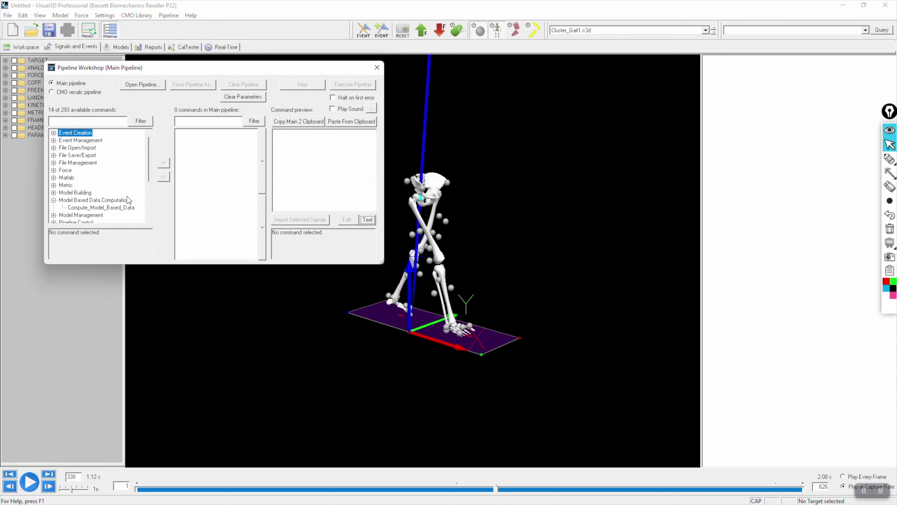
pyautogui.click(93, 208)
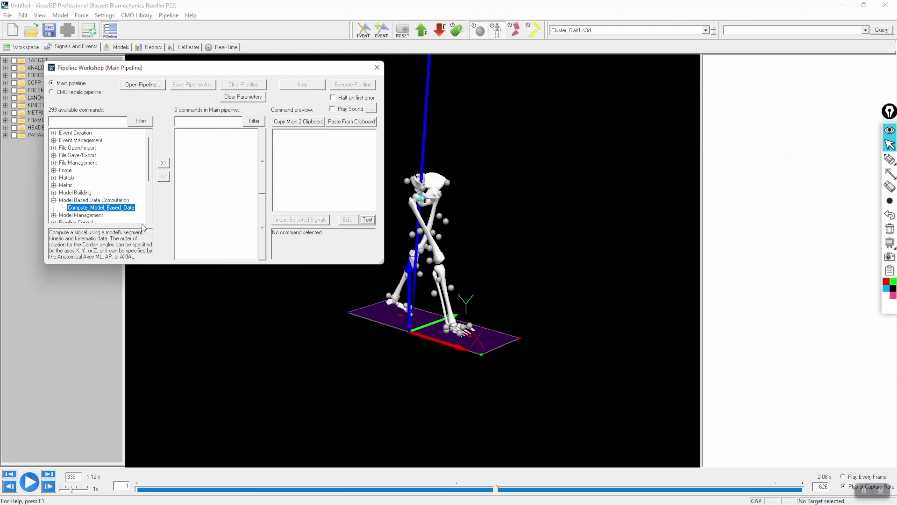
# Step: Add Compute_Model_Based_Data to the pipeline, computing JOINT_MOMENT at RANKLE
pyautogui.doubleClick(117, 211)
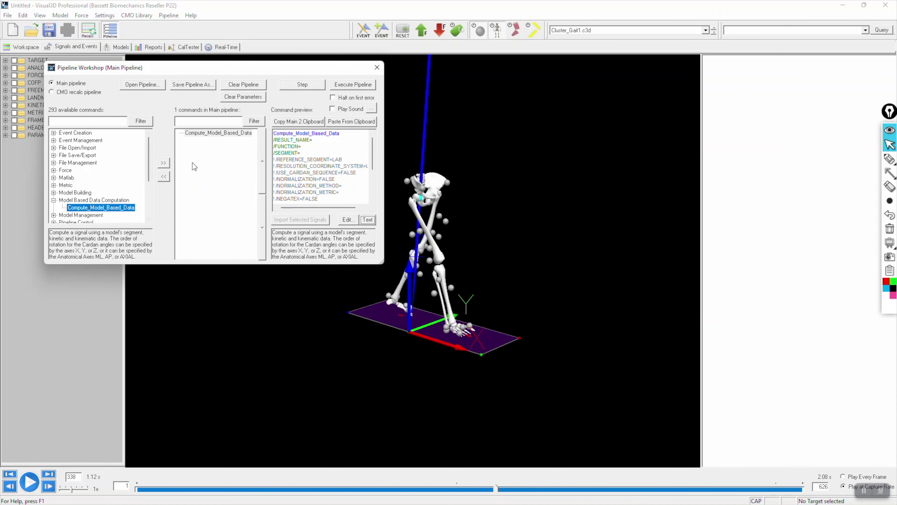
pyautogui.click(213, 134)
pyautogui.doubleClick(211, 133)
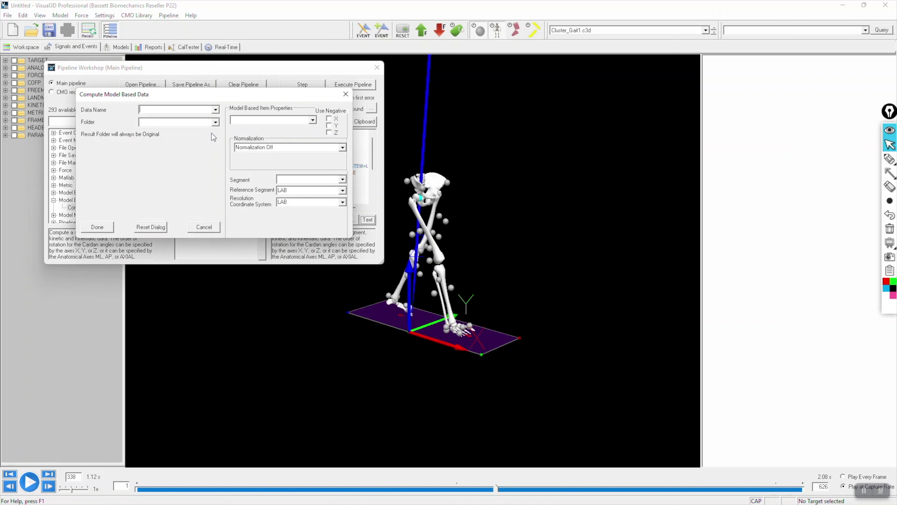
pyautogui.click(313, 120)
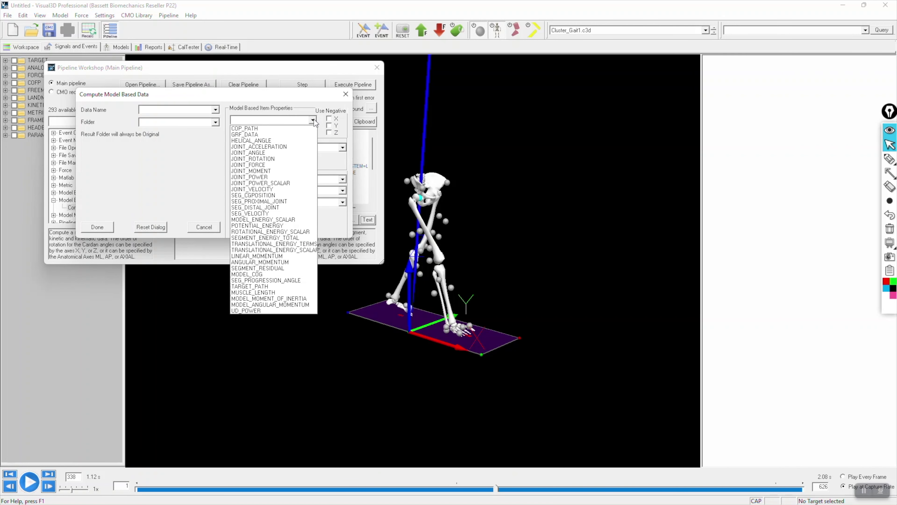
pyautogui.click(300, 170)
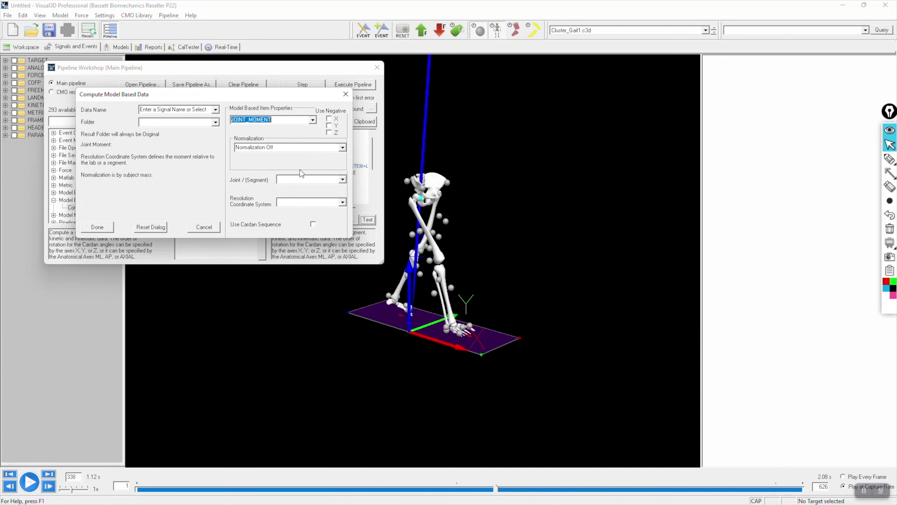
pyautogui.click(342, 180)
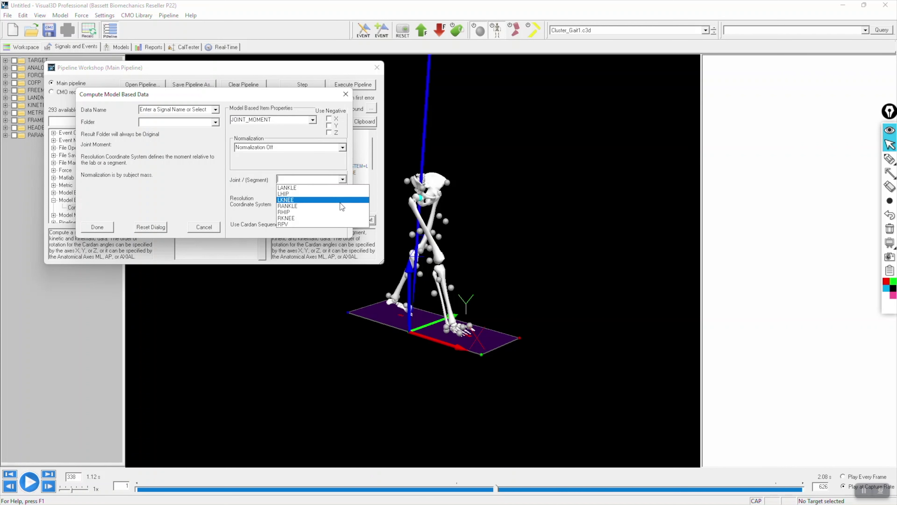
pyautogui.click(307, 206)
# Step: Name the signal R_Ankle_Moment, resolve it in Right Shank, and confirm
pyautogui.click(177, 109)
pyautogui.write('R_Ankle_Moment')
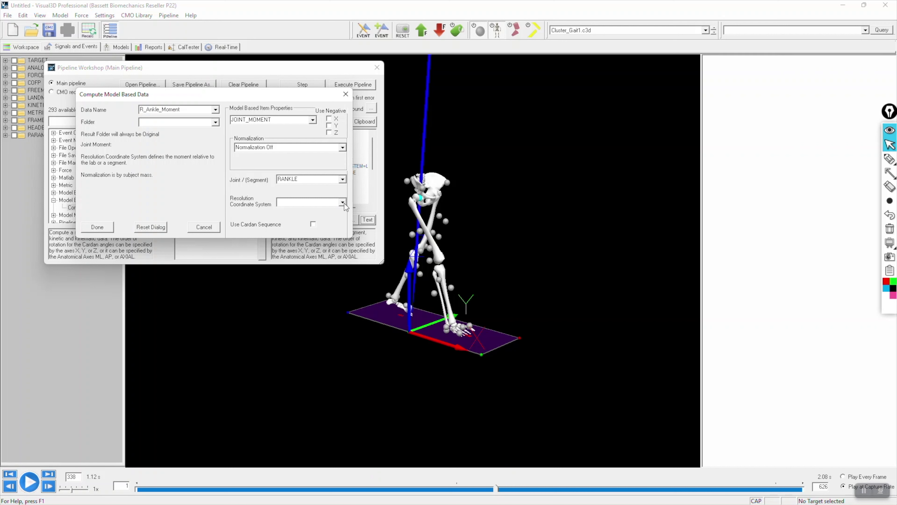
pyautogui.click(345, 204)
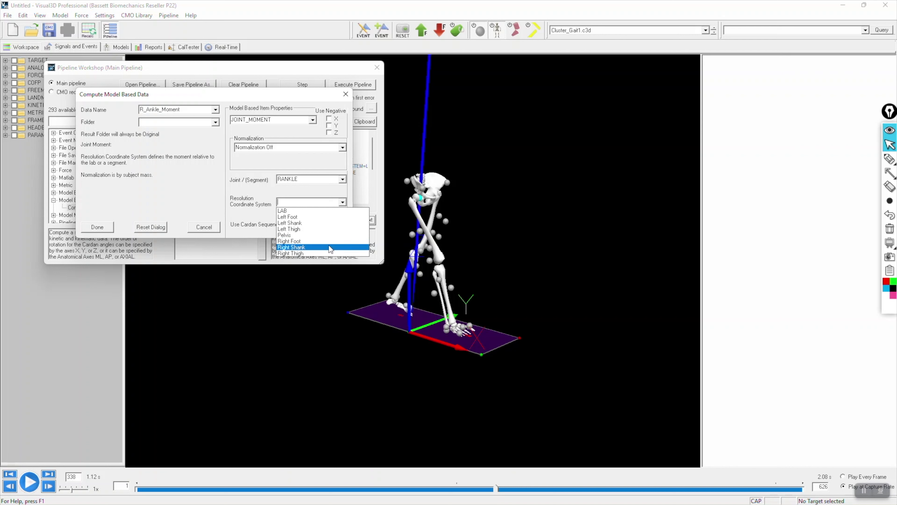
pyautogui.click(329, 246)
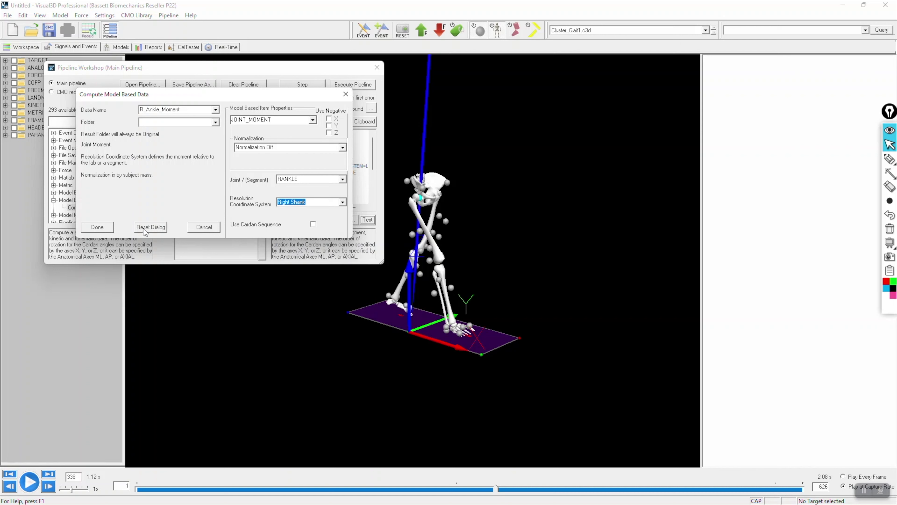
pyautogui.click(98, 227)
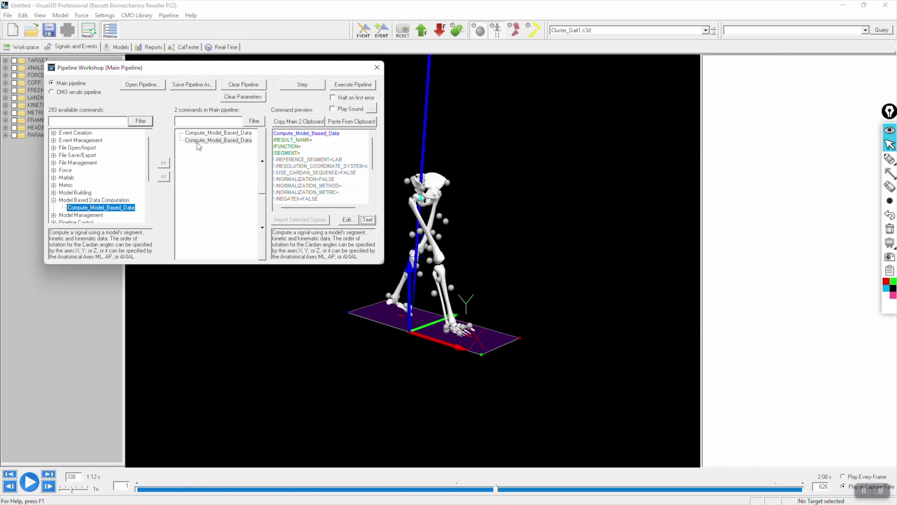
# Step: Set the second command to an RKNEE JOINT_MOMENT resolved in Right Thigh, named R_Knee_Moment
pyautogui.doubleClick(198, 142)
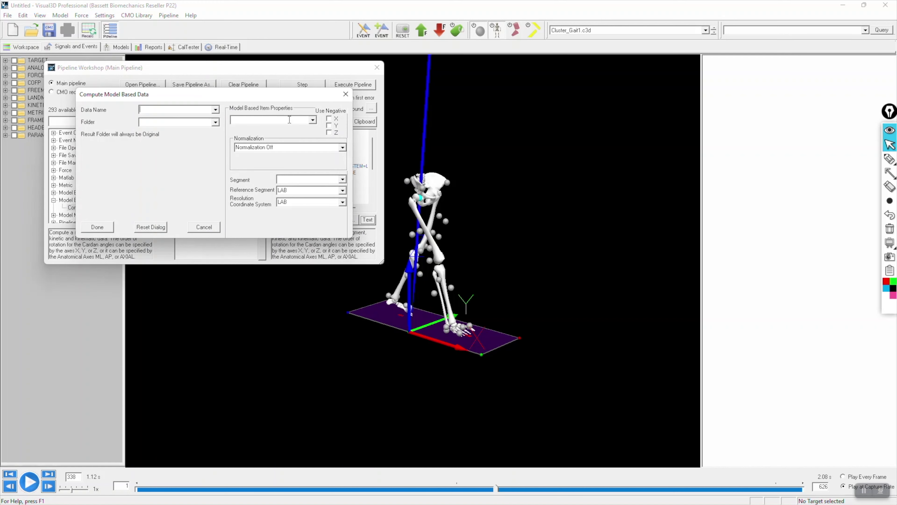
pyautogui.click(313, 120)
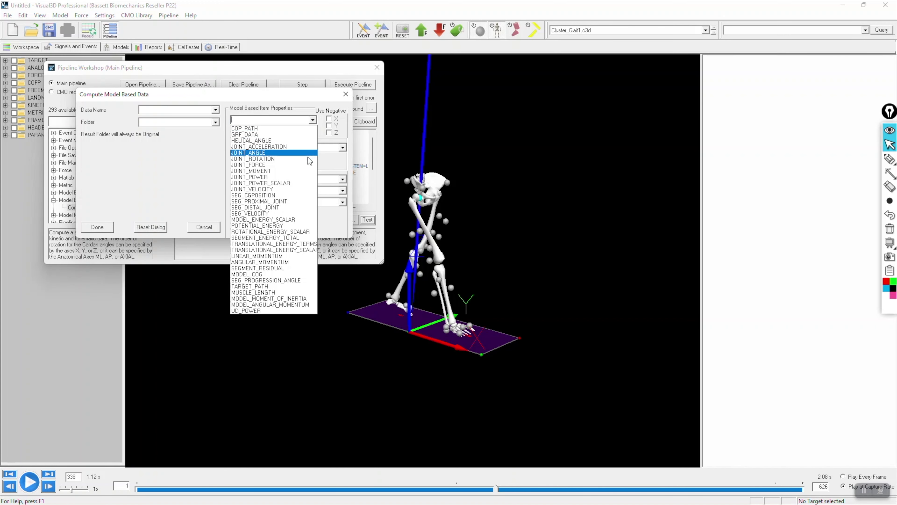
pyautogui.click(306, 171)
pyautogui.click(342, 180)
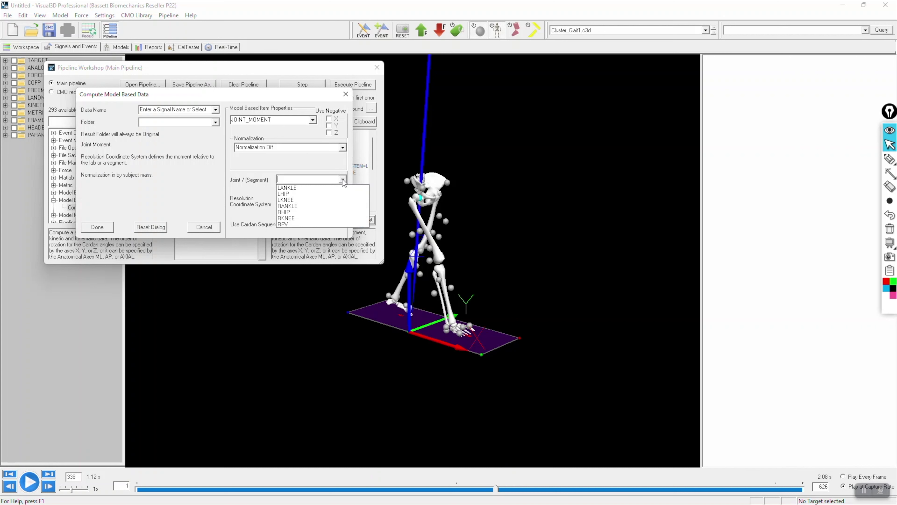
pyautogui.click(319, 218)
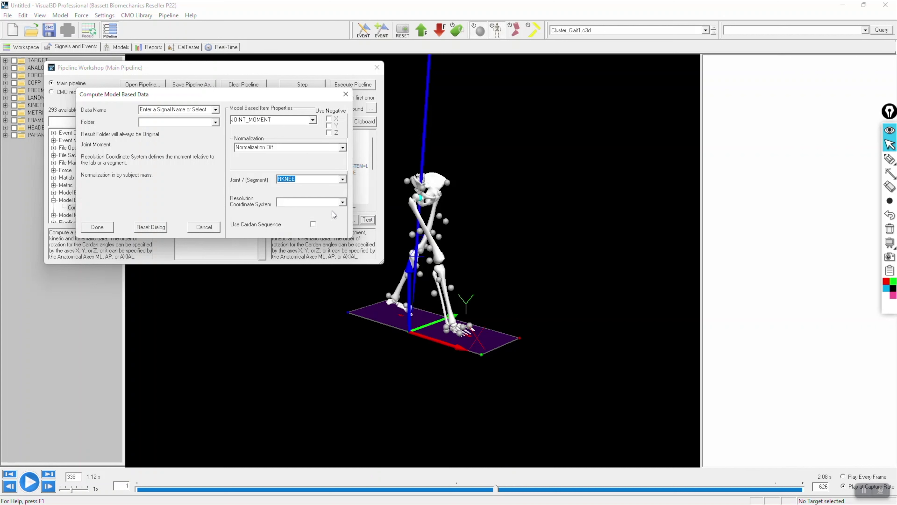
pyautogui.click(343, 202)
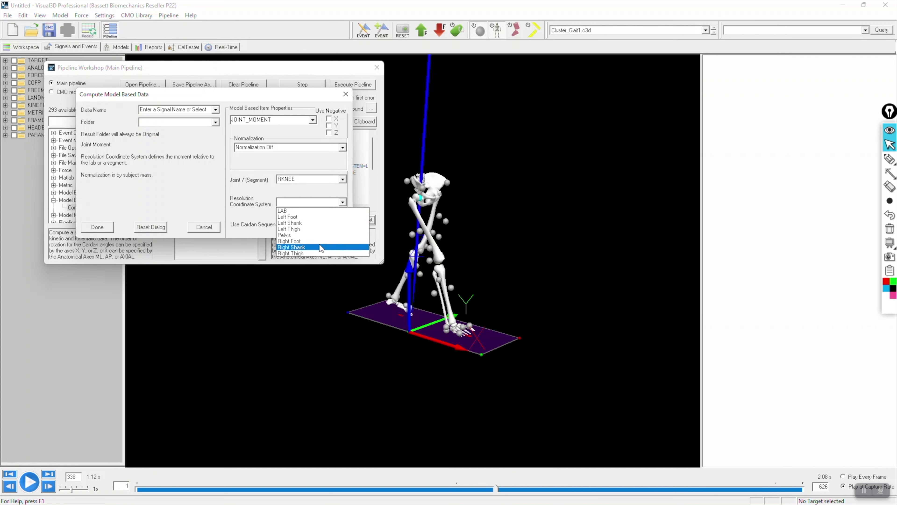
pyautogui.click(319, 251)
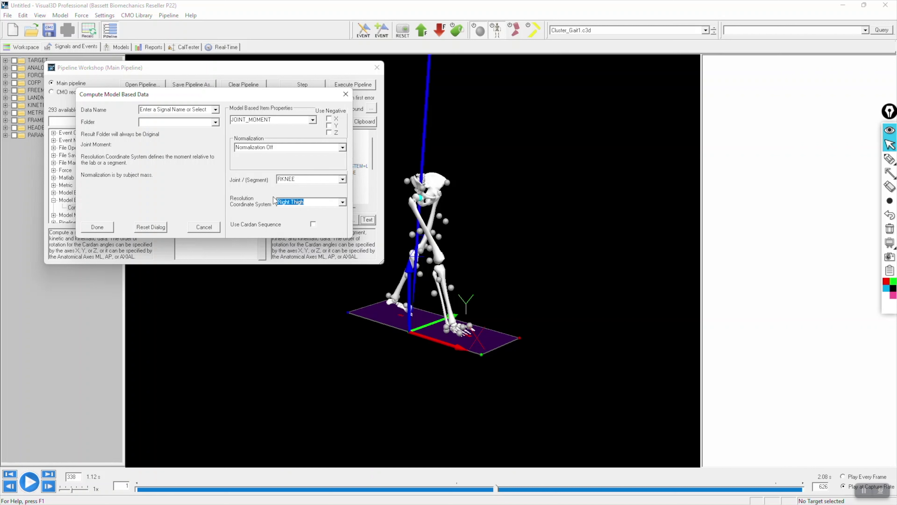
pyautogui.click(210, 110)
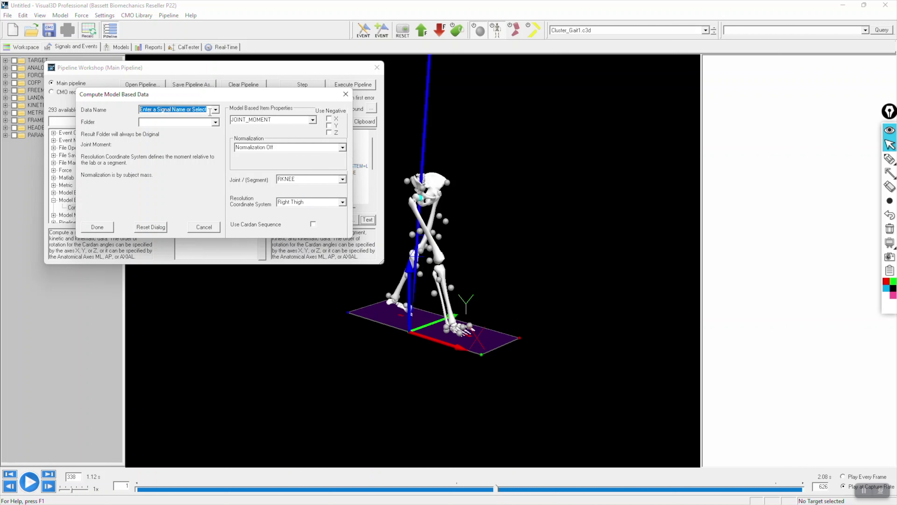
pyautogui.write('R_')
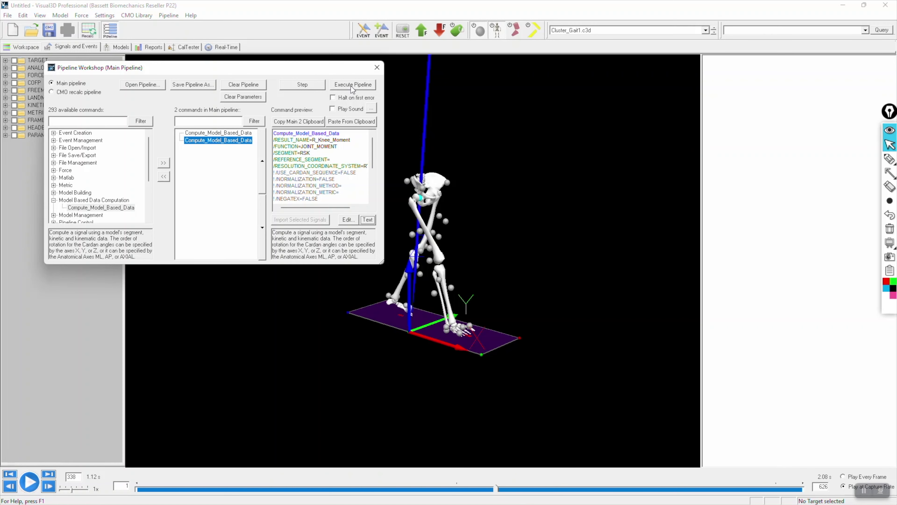
# Step: Run the pipeline, then graph R_Ankle_Moment and R_Knee_Moment together in X, Y and Z
pyautogui.click(351, 86)
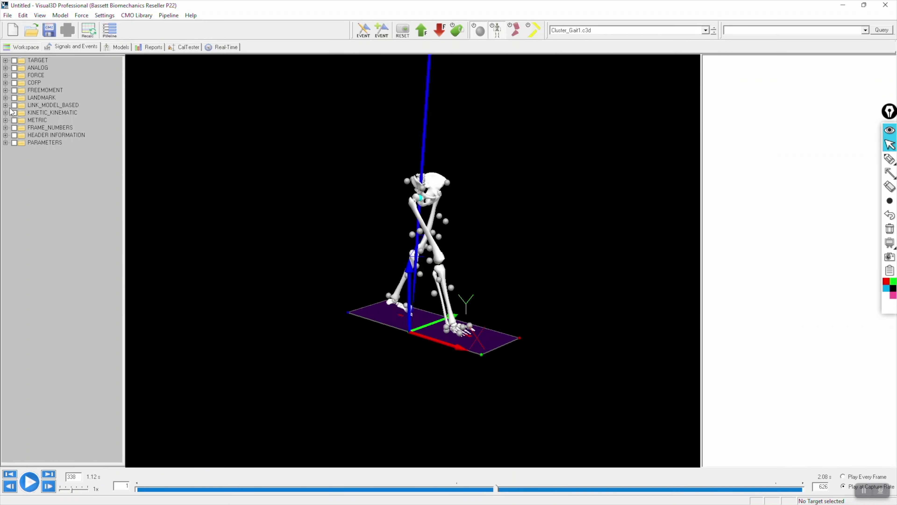
pyautogui.click(5, 106)
pyautogui.click(14, 113)
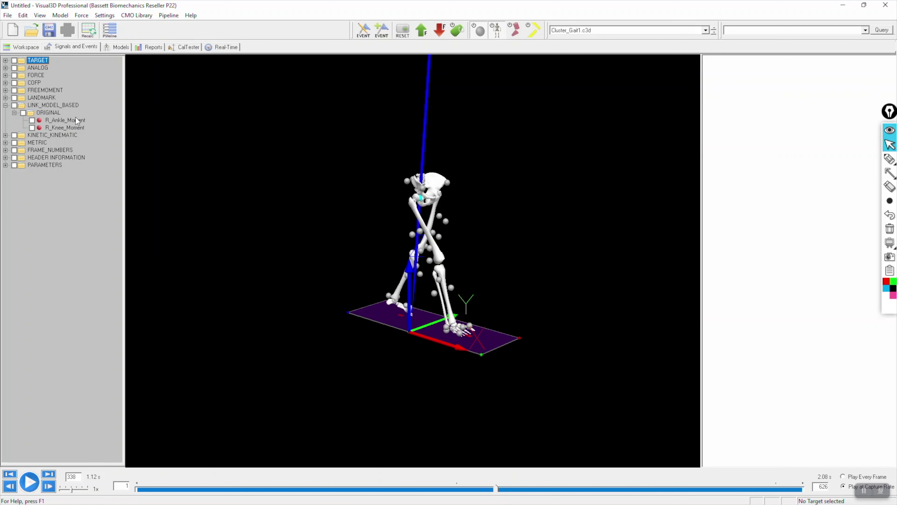
pyautogui.click(65, 120)
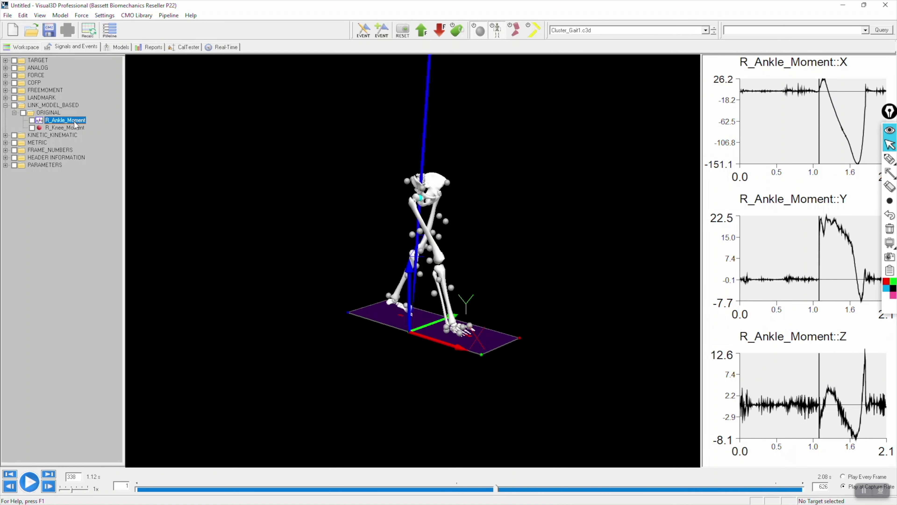
pyautogui.keyDown('ctrl'); pyautogui.click(73, 128); pyautogui.keyUp('ctrl')
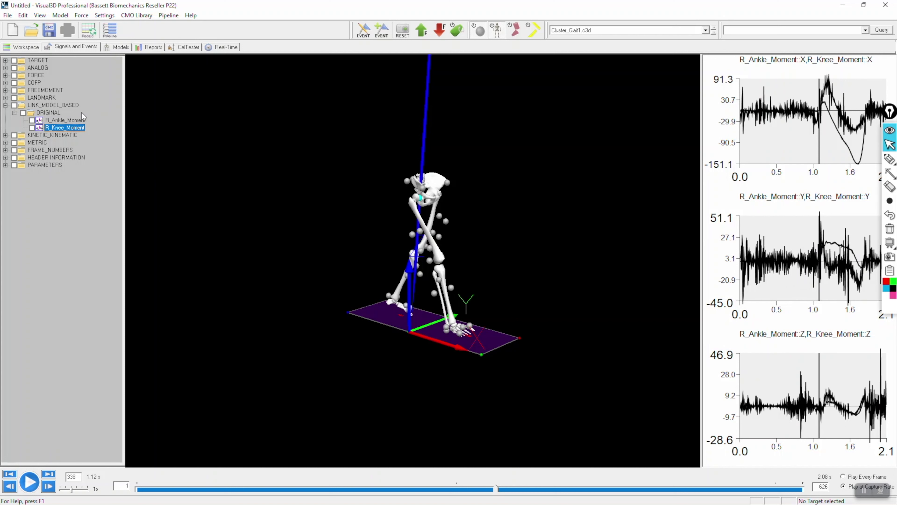
# Step: Low-pass filter the ORIGINAL moments with a 6.0 Hz Butterworth filter
pyautogui.rightClick(54, 116)
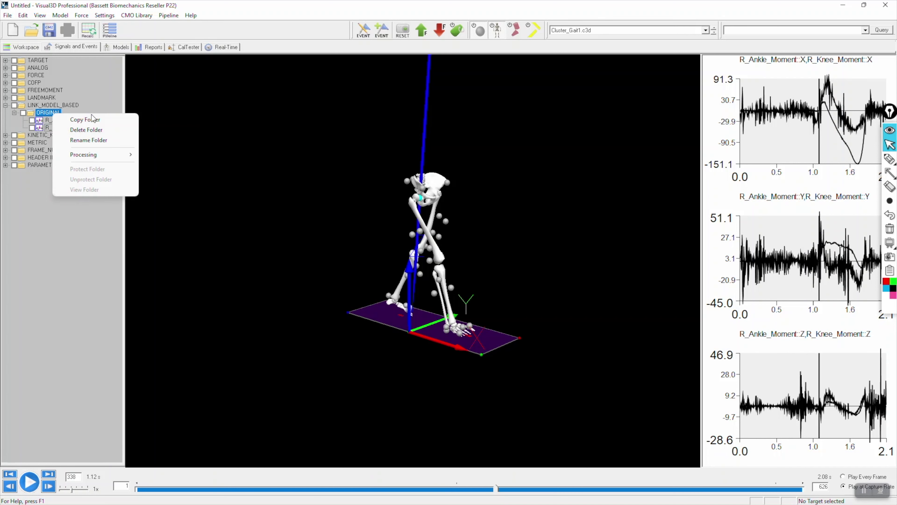
pyautogui.moveTo(122, 156)
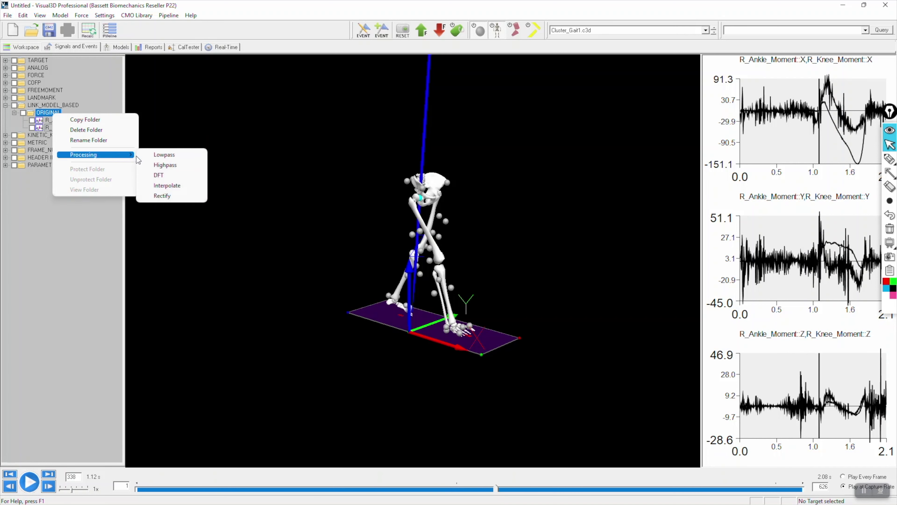
pyautogui.click(159, 156)
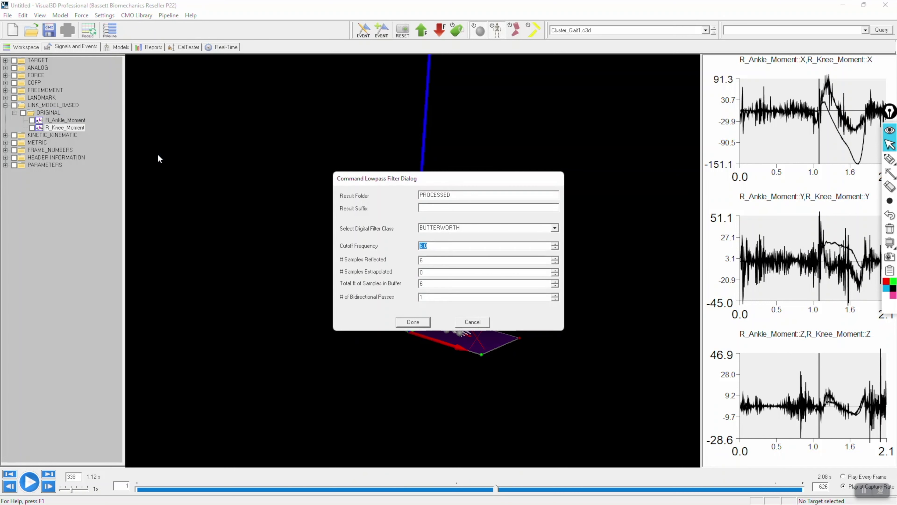
pyautogui.click(413, 317)
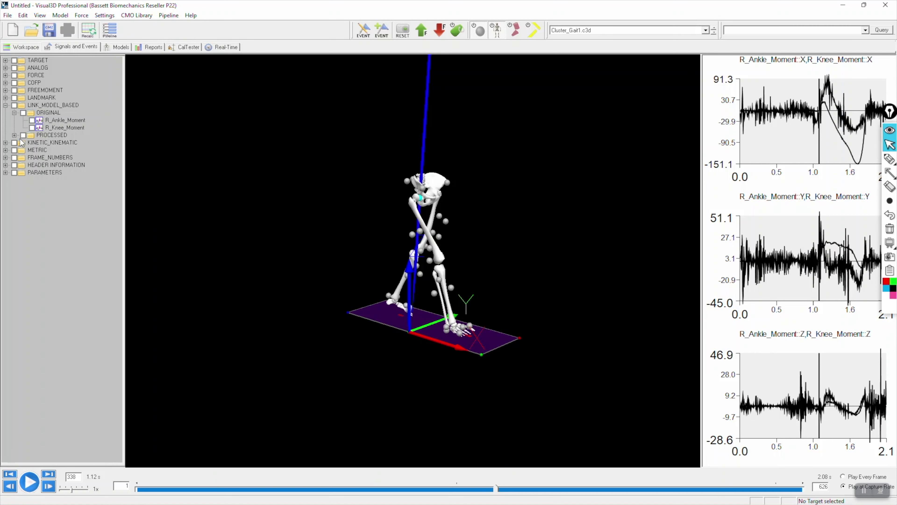
# Step: Replace all graphs with the PROCESSED ankle and knee moments and widen the graph panel
pyautogui.click(14, 135)
pyautogui.rightClick(50, 143)
pyautogui.click(103, 191)
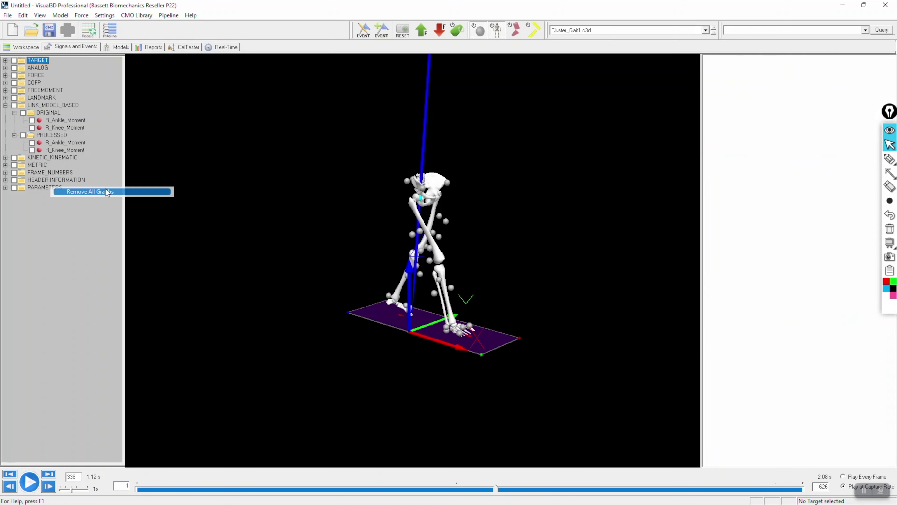
pyautogui.click(77, 145)
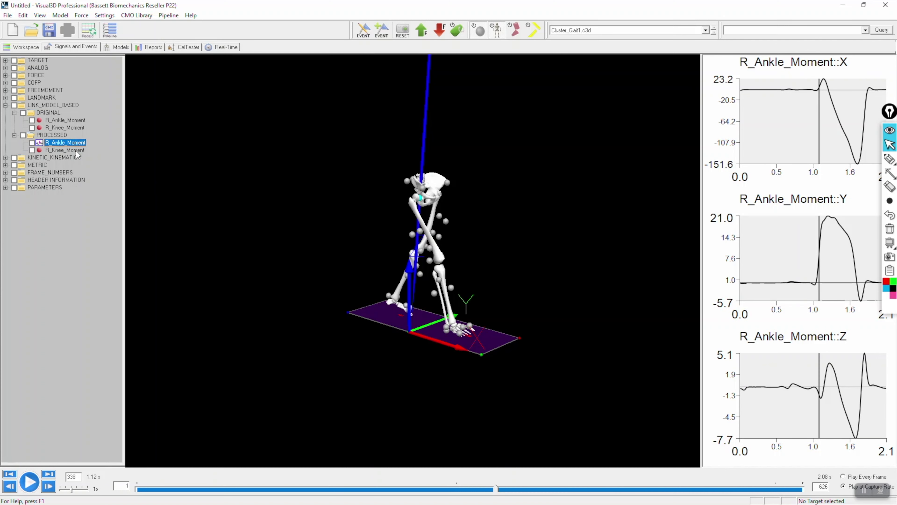
pyautogui.keyDown('ctrl'); pyautogui.click(76, 150); pyautogui.keyUp('ctrl')
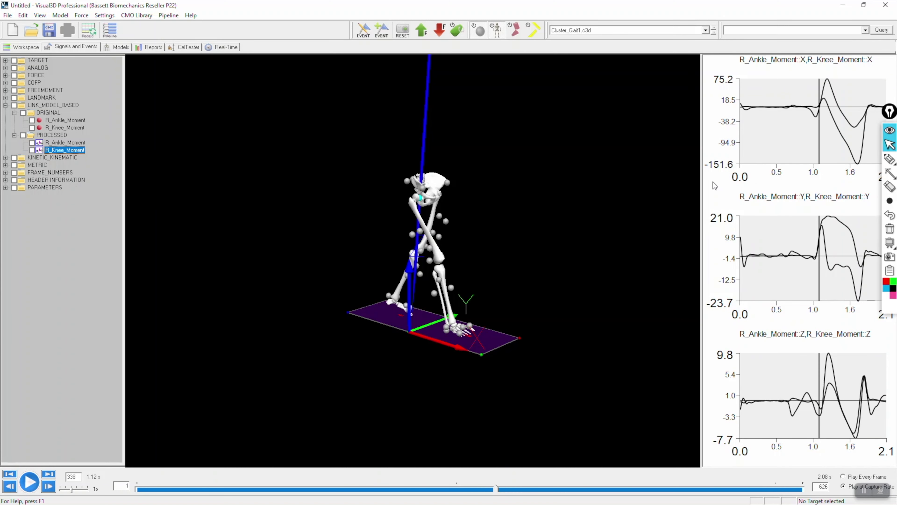
pyautogui.moveTo(702, 179); pyautogui.dragTo(394, 200)
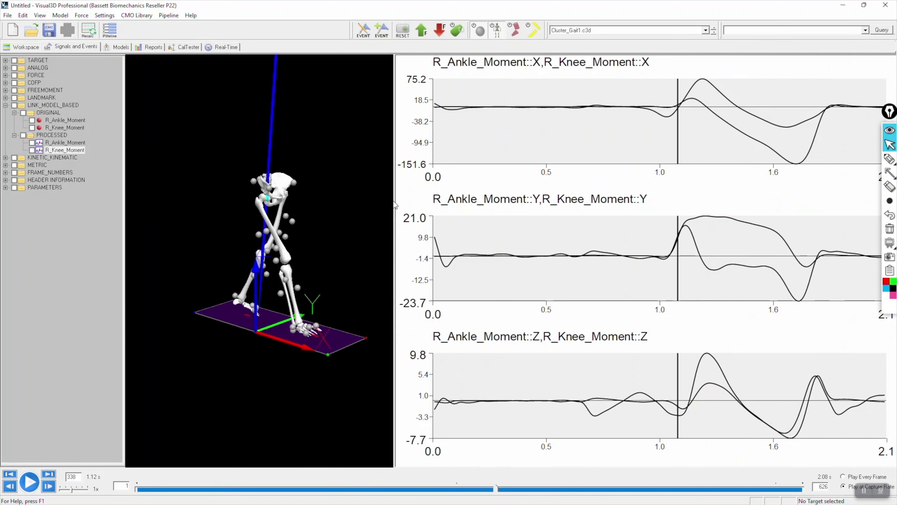
# Step: Start playback of the gait trial animation
pyautogui.click(29, 482)
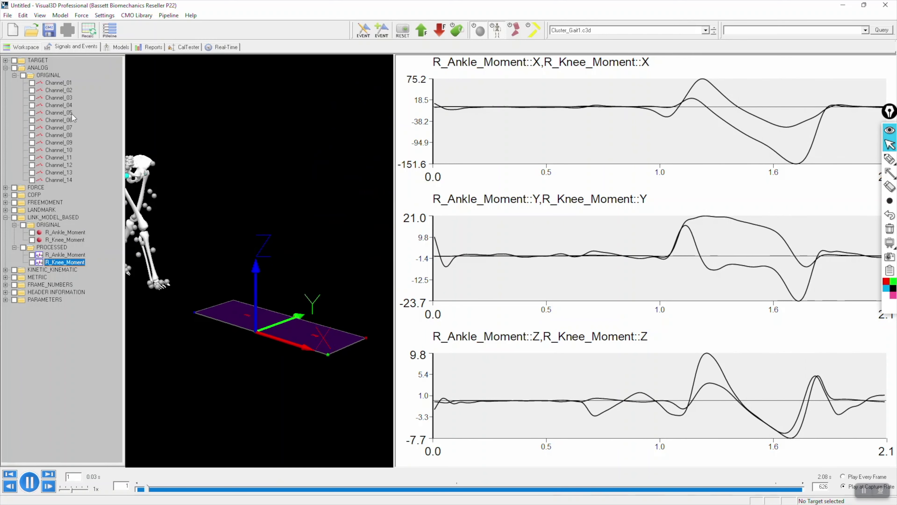
# Step: Clear all graphs and graph the ANALOG signal Channel_03
pyautogui.rightClick(69, 103)
pyautogui.click(92, 124)
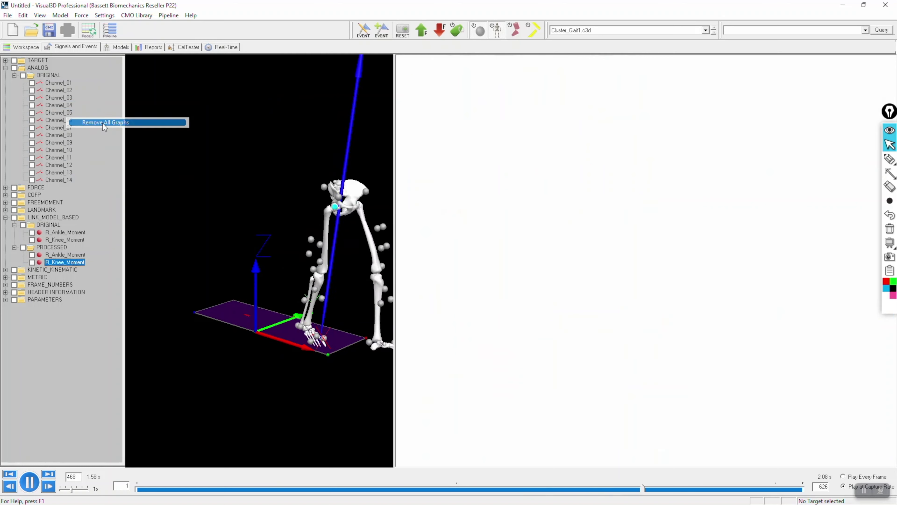
pyautogui.click(63, 99)
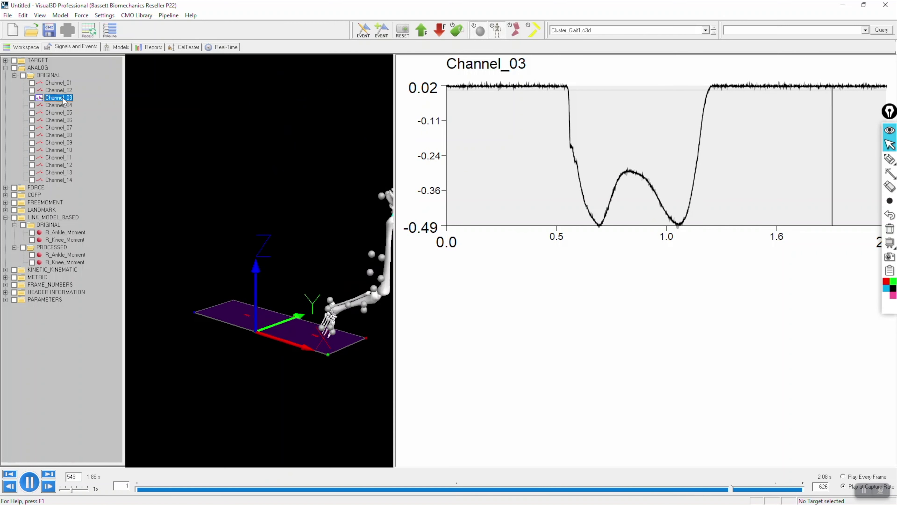
# Step: Add FP1's Z vertical force as a new separate graph
pyautogui.click(5, 188)
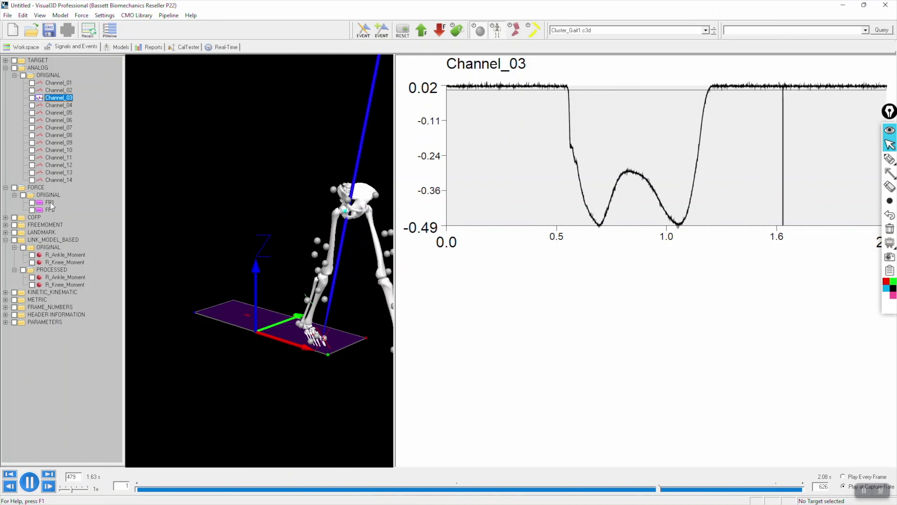
pyautogui.rightClick(51, 204)
pyautogui.moveTo(124, 233)
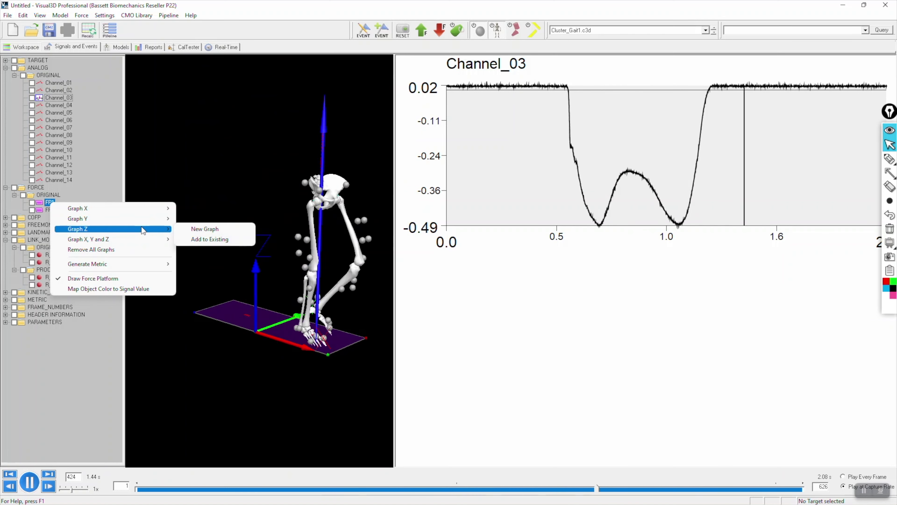
pyautogui.click(197, 230)
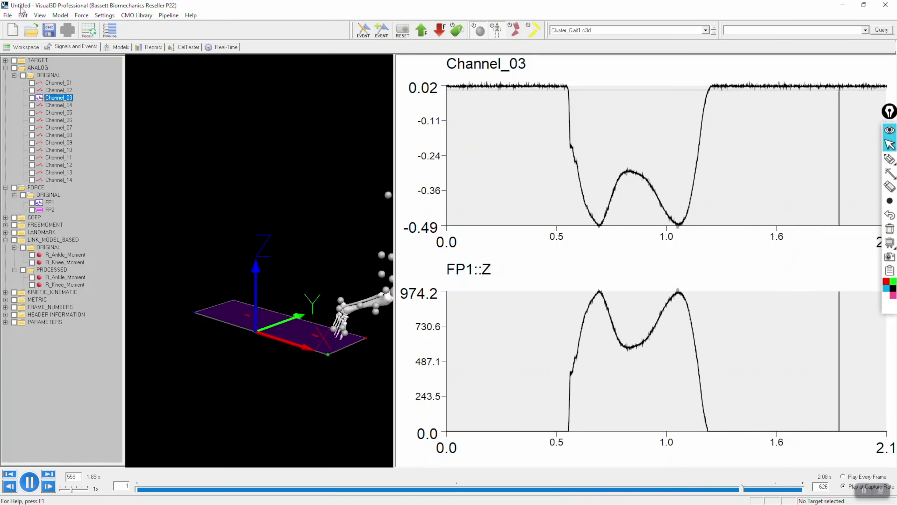
# Step: Reopen the Pipeline Workshop showing the two Compute_Model_Based_Data commands
pyautogui.click(113, 31)
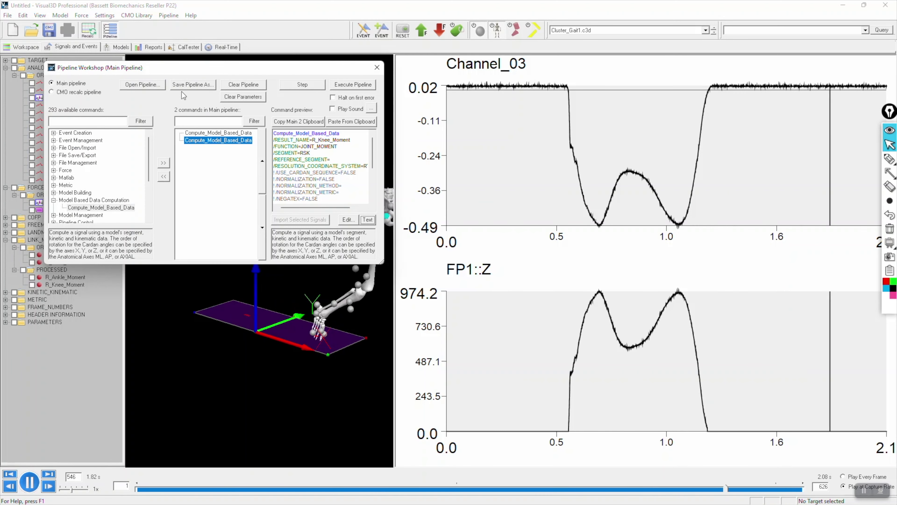